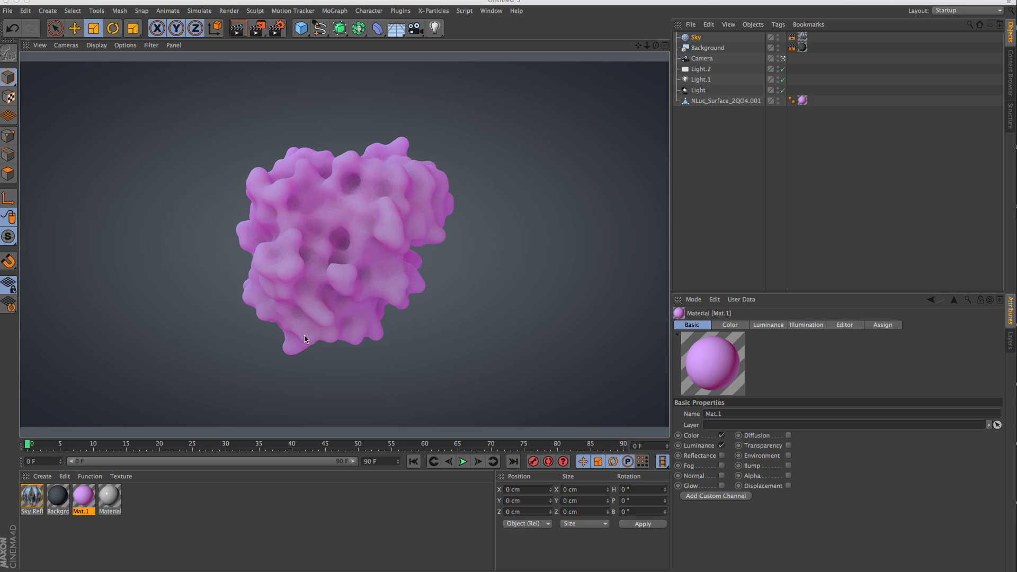
- Switch the viewport from the scene camera to the Default Camera perspective view
left_click(77, 46)
left_click(190, 78)
left_click_drag(278, 80, 420, 281, "alt")
- Inspect the main Light, the Light.2 area light and the Light.1 omni light from several angles
left_click(273, 303)
left_click(304, 213)
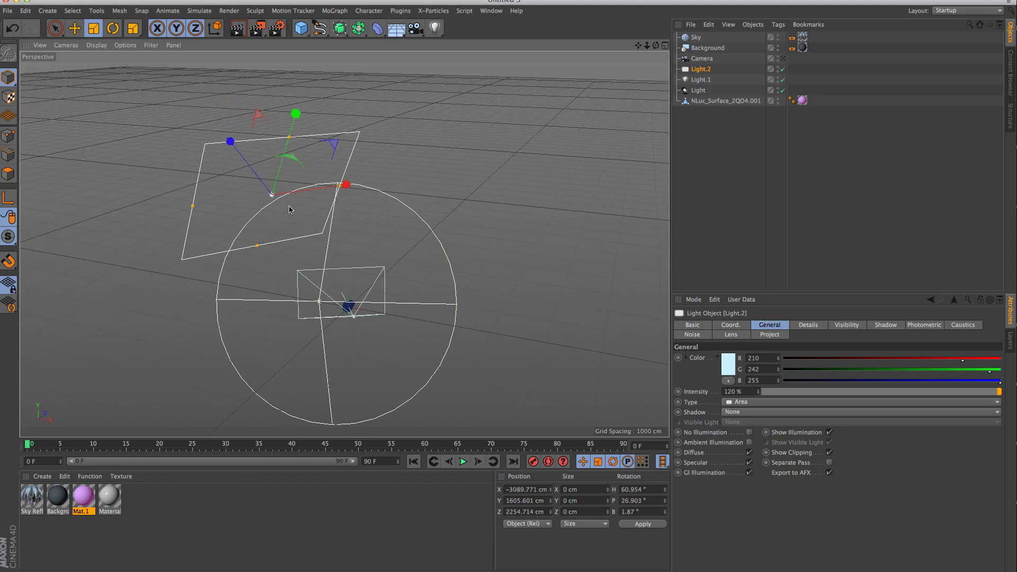
left_click_drag(390, 326, 696, 380, "alt")
left_click(474, 366)
left_click_drag(413, 290, 216, 391, "alt")
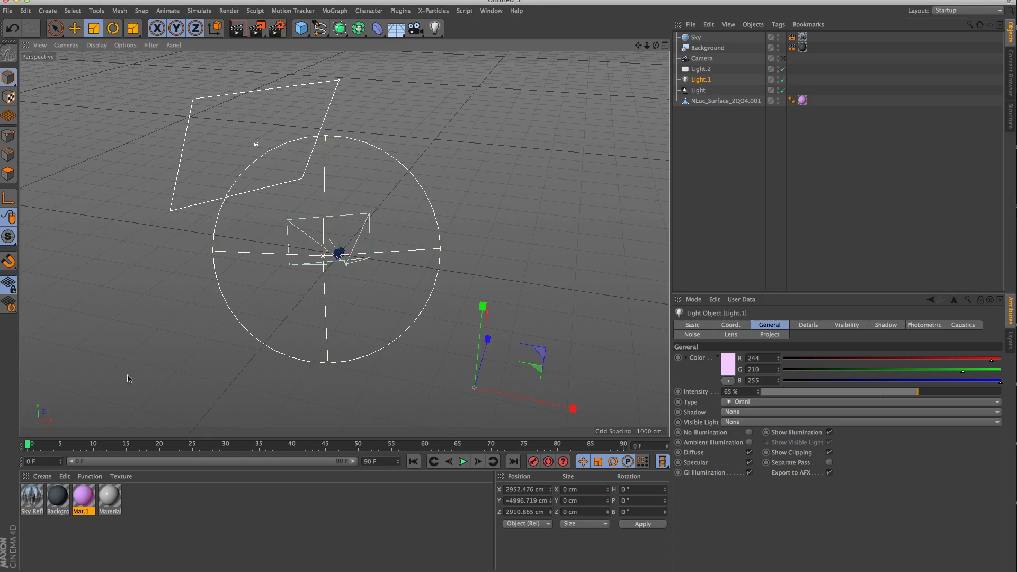
- Review the Physical renderer and Ambient Occlusion settings in Render Settings
left_click(276, 29)
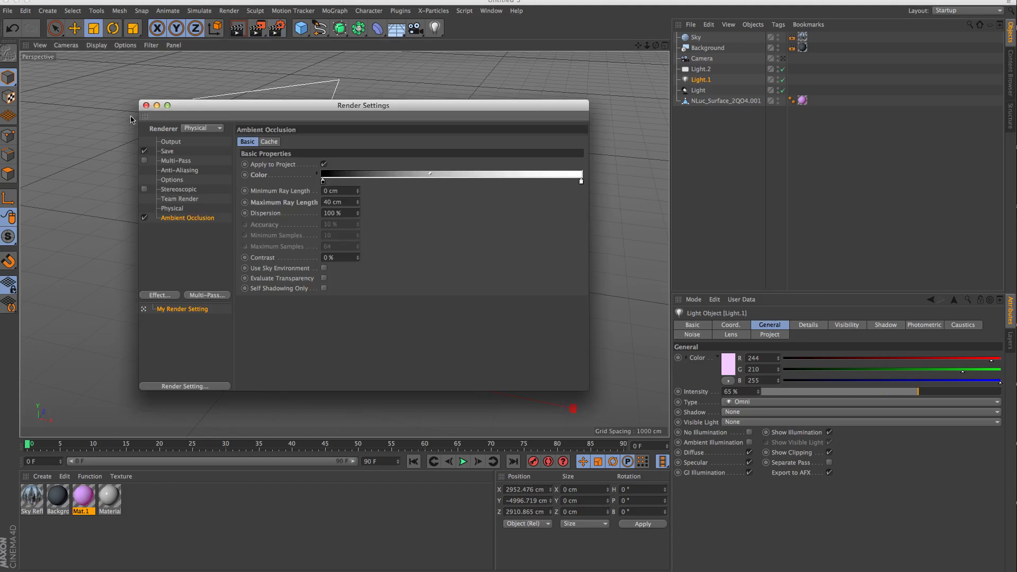
left_click(190, 209)
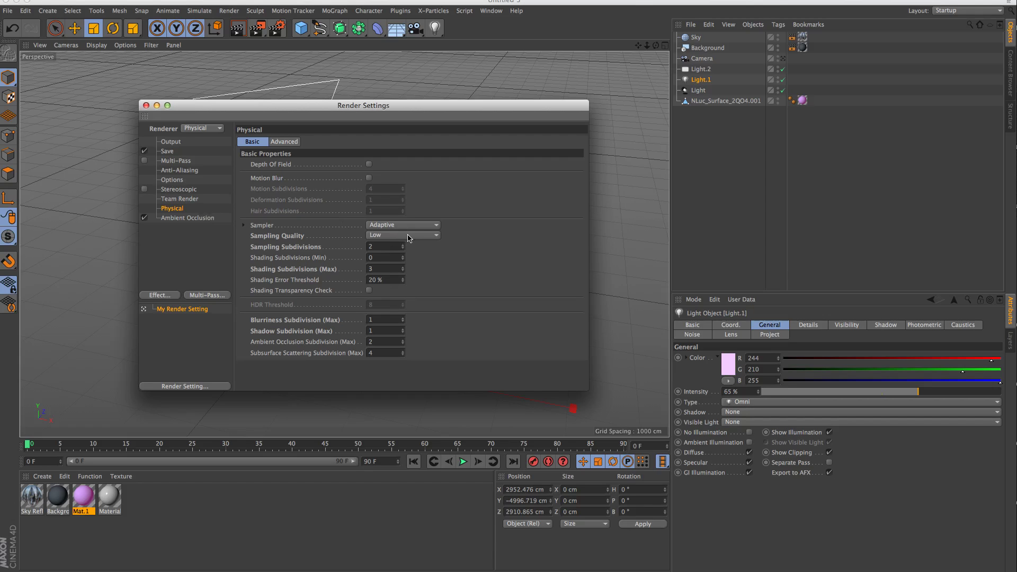
left_click(214, 219)
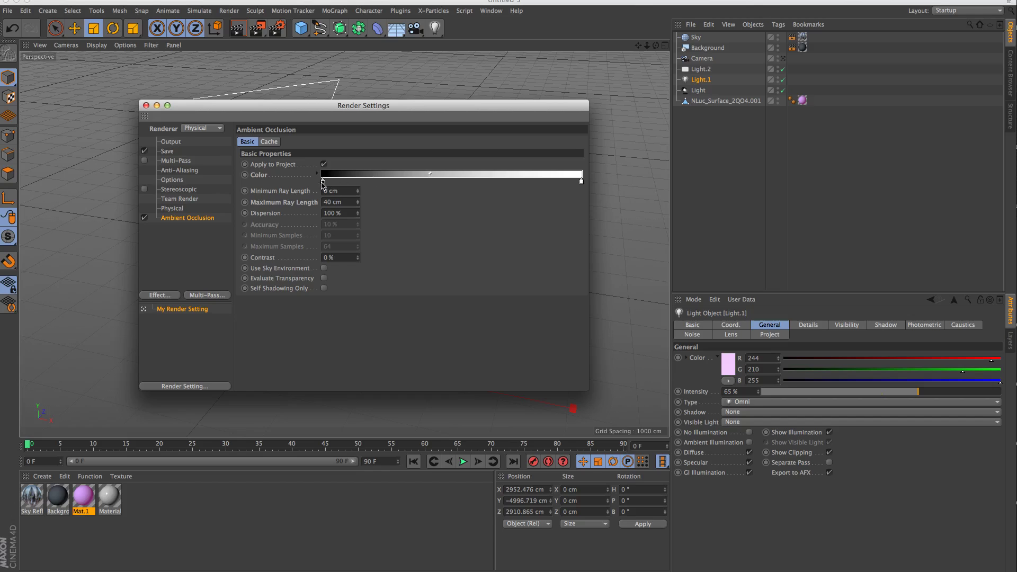
- Keep the 40 cm Maximum Ray Length and shift the occlusion gradient midpoint left to brighten it
left_click_drag(343, 200, 321, 201)
left_click(380, 204)
left_click(364, 204)
left_click_drag(431, 180, 432, 177)
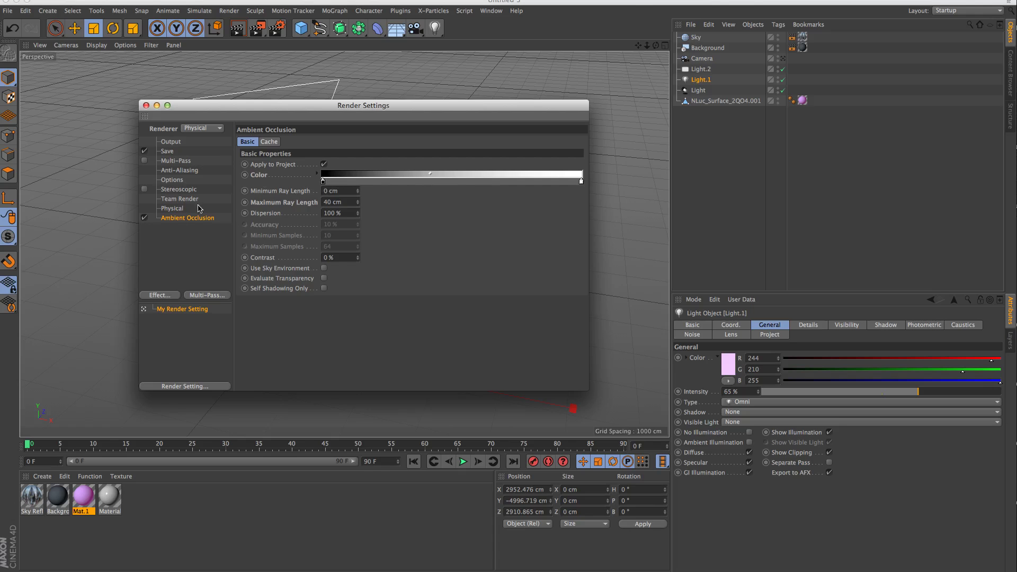
- Open Mat.1's Luminance subsurface scattering shader with its pink colour and 140% strength
left_click(146, 106)
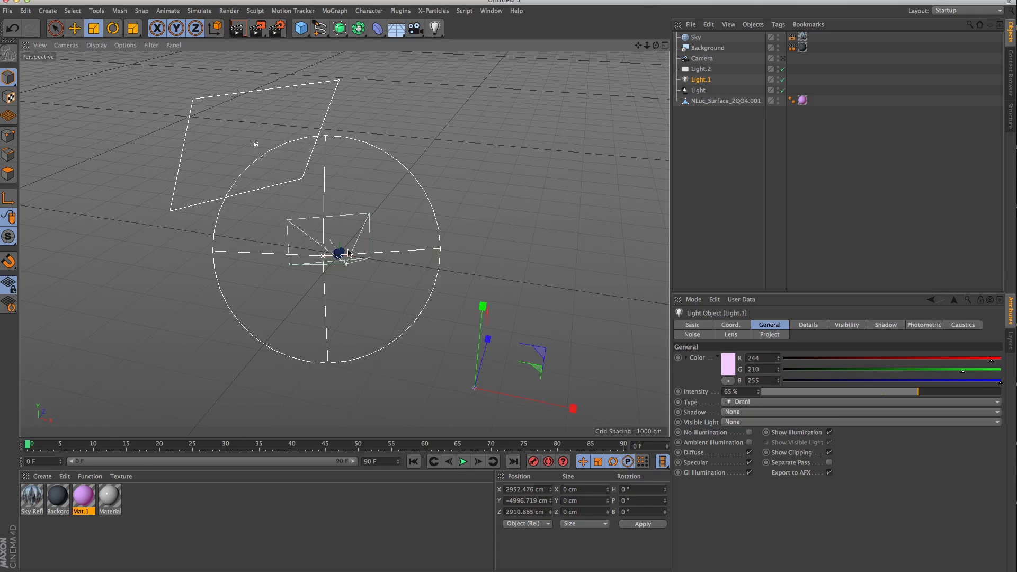
double_click(83, 497)
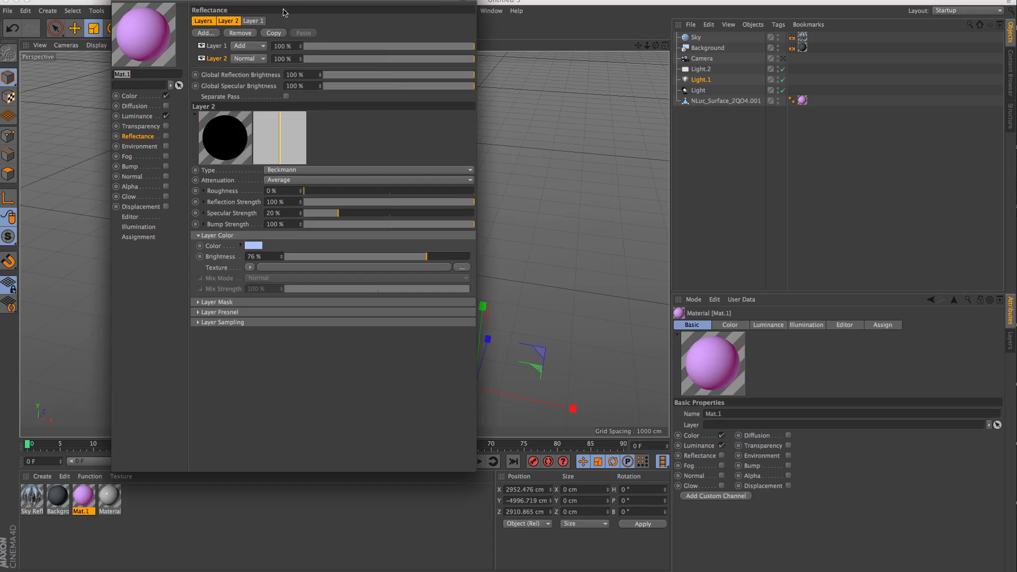
left_click_drag(285, 11, 374, 122)
left_click(242, 208)
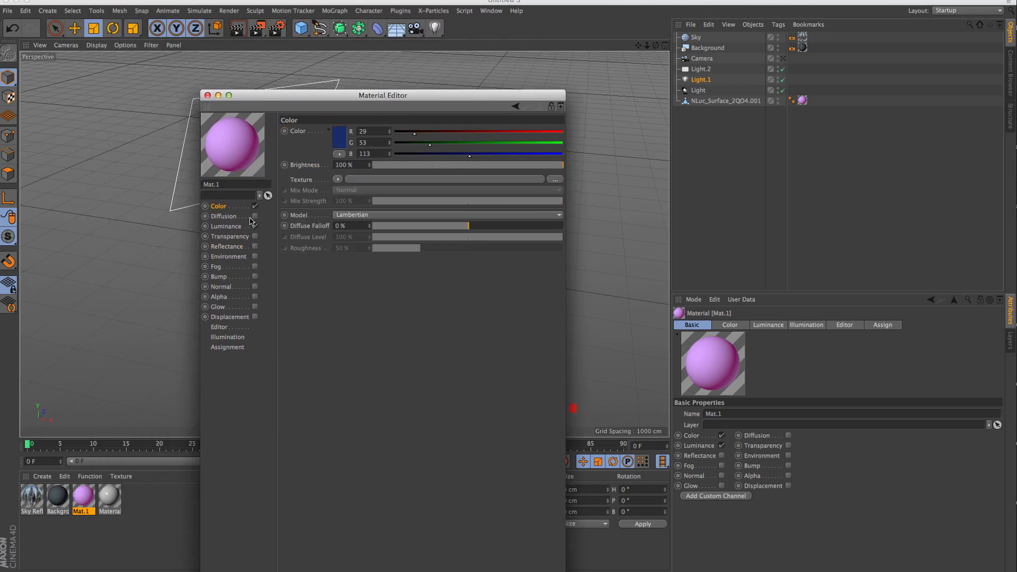
left_click(243, 229)
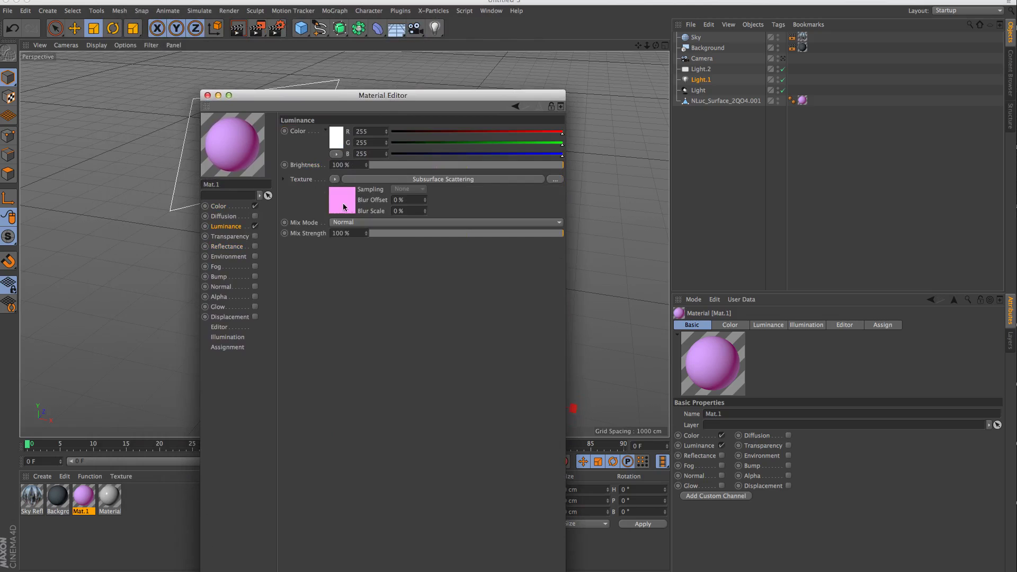
left_click(361, 204)
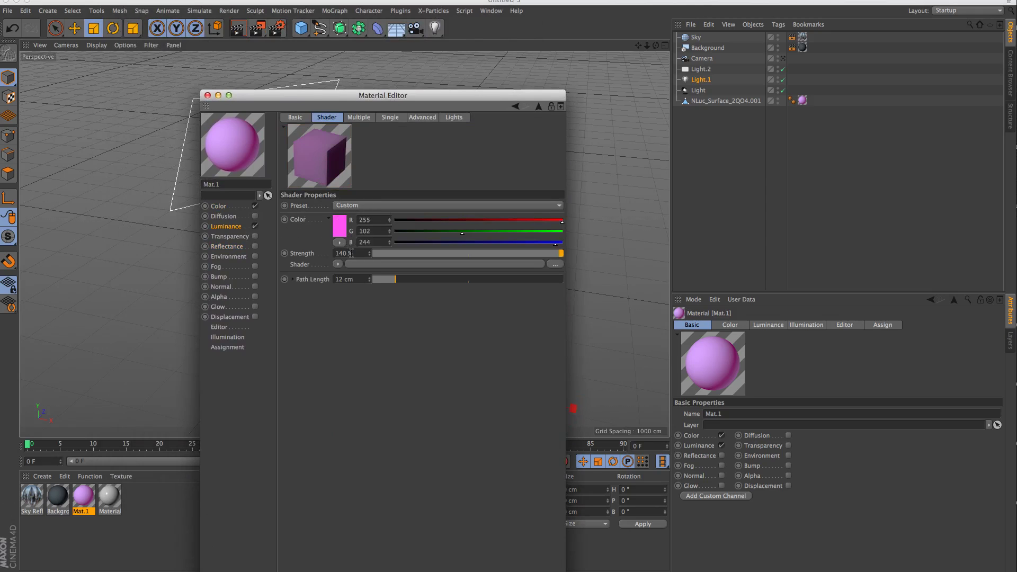
- Check the 12 cm Path Length and its separate red, green and blue depths
left_click(358, 279)
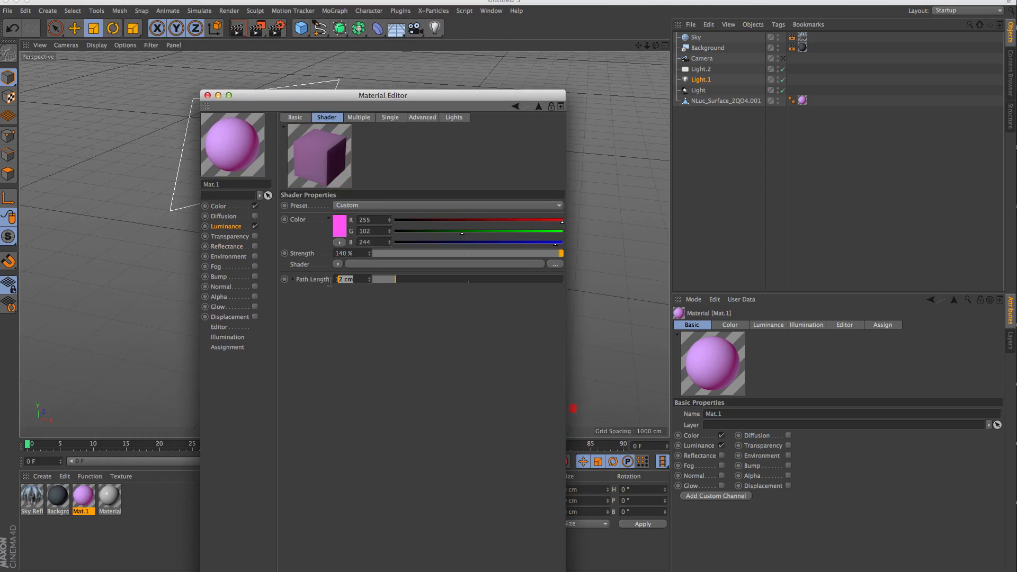
left_click(293, 280)
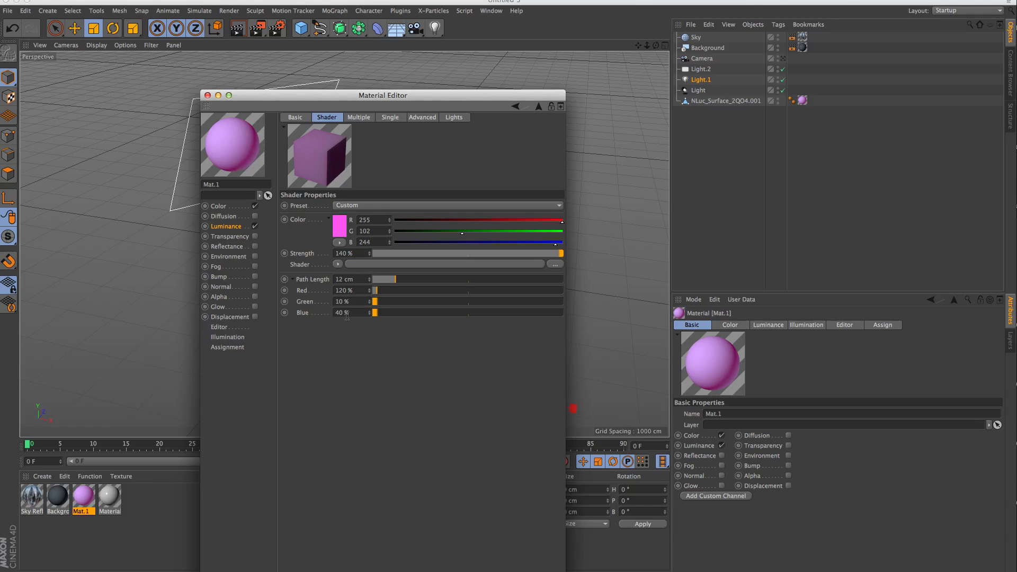
left_click(355, 291)
left_click_drag(345, 282, 334, 282)
left_click_drag(351, 303, 337, 303)
- Review the Multiple Diffuse settings, including the 20% Sample Density
left_click(363, 118)
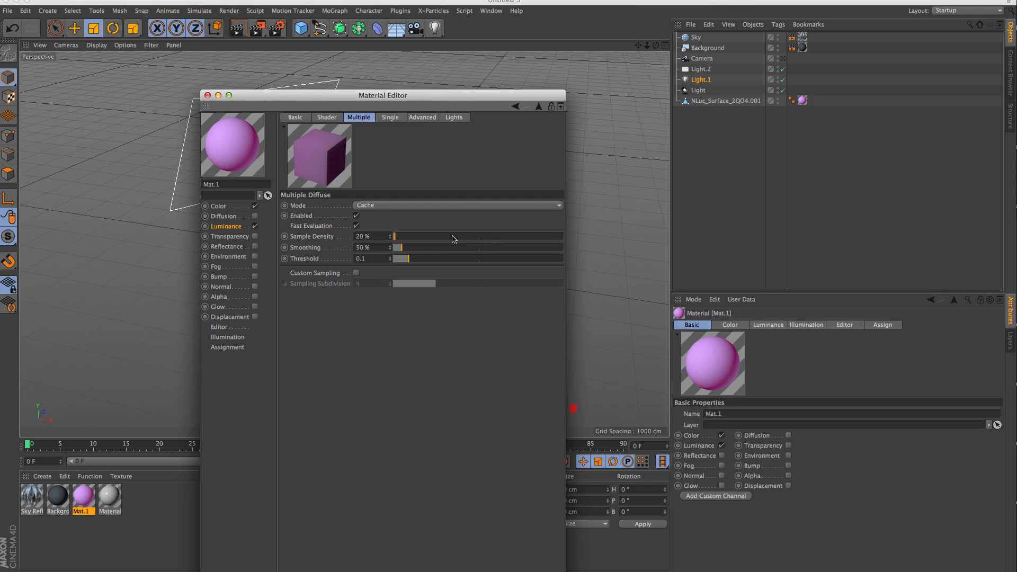
left_click(386, 237)
left_click_drag(379, 237, 352, 248)
- View the protein through the scene Camera
left_click(208, 95)
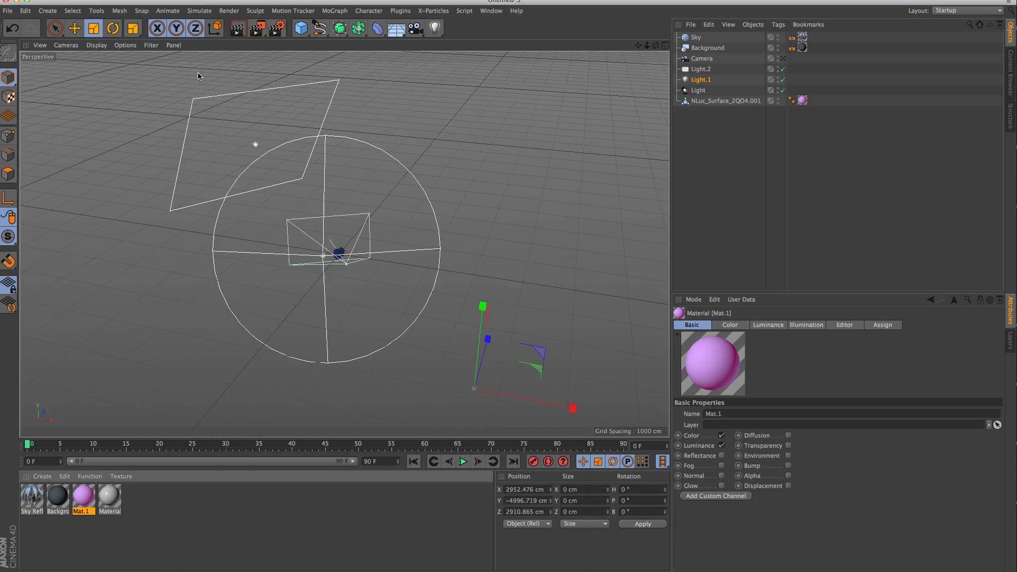
left_click(66, 45)
mouse_move(92, 75)
left_click(180, 90)
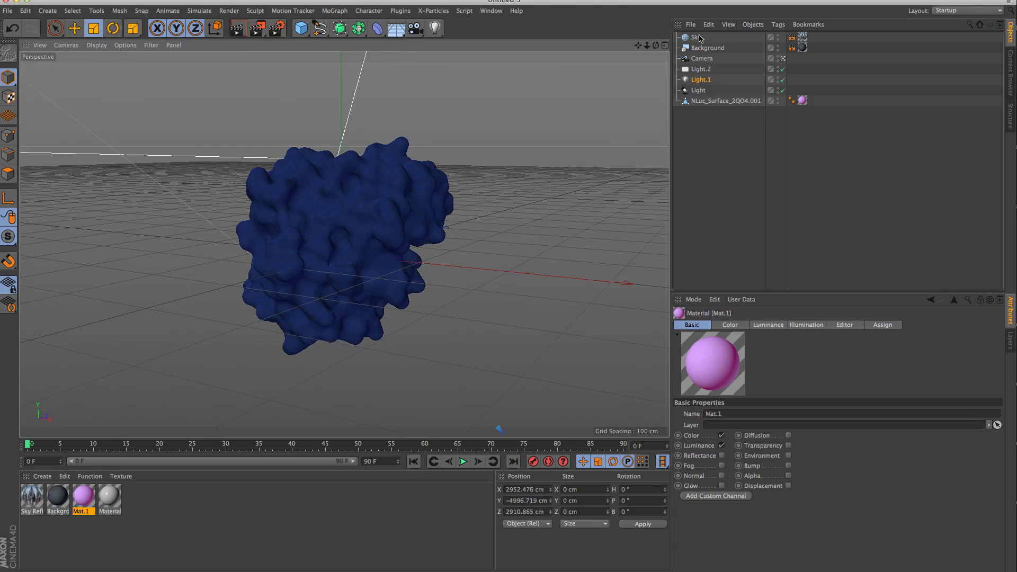
- Set the Sky Reflections material's Luminance Blur Offset to 3%
double_click(35, 496)
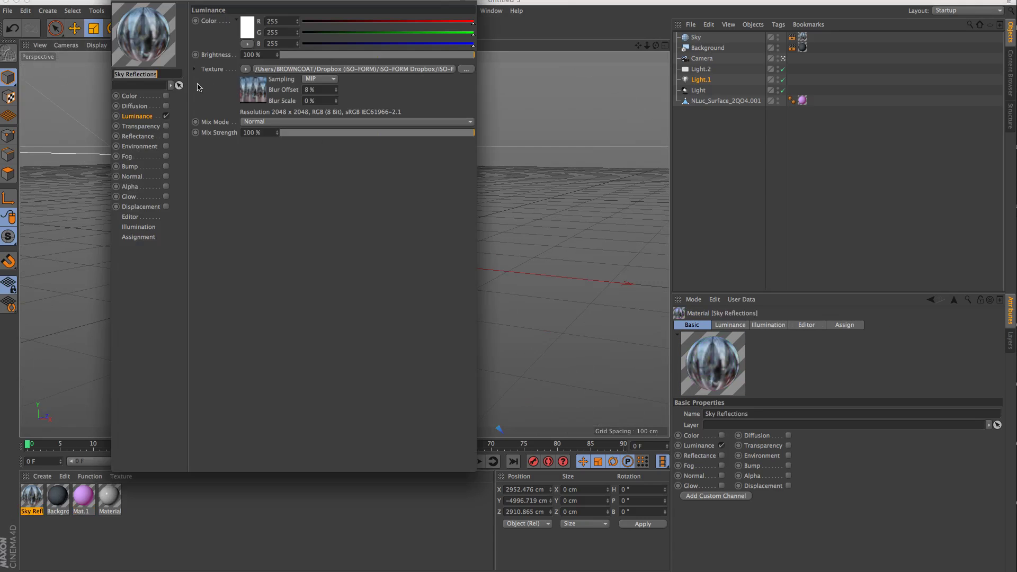
left_click(258, 93)
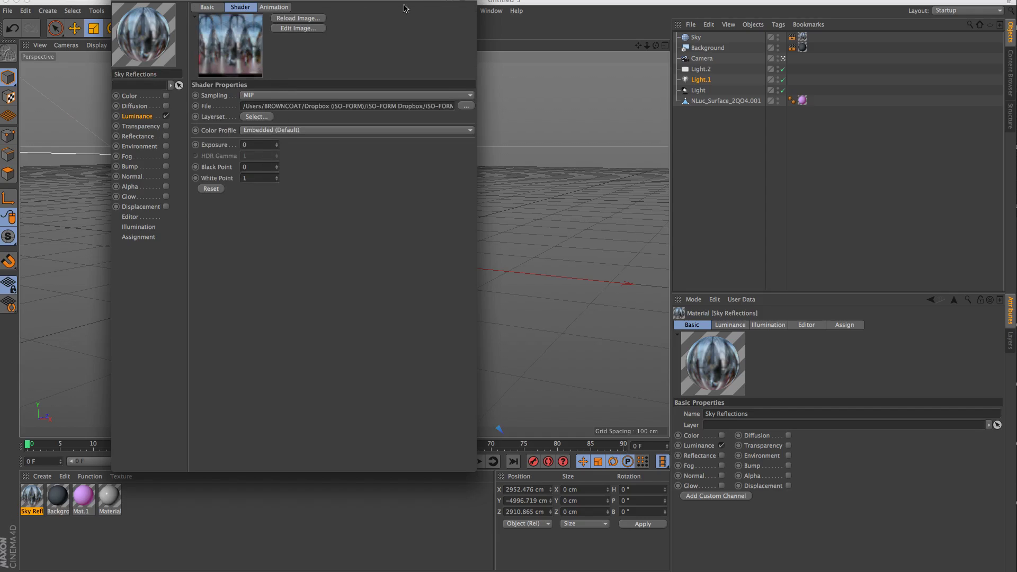
left_click(434, 2)
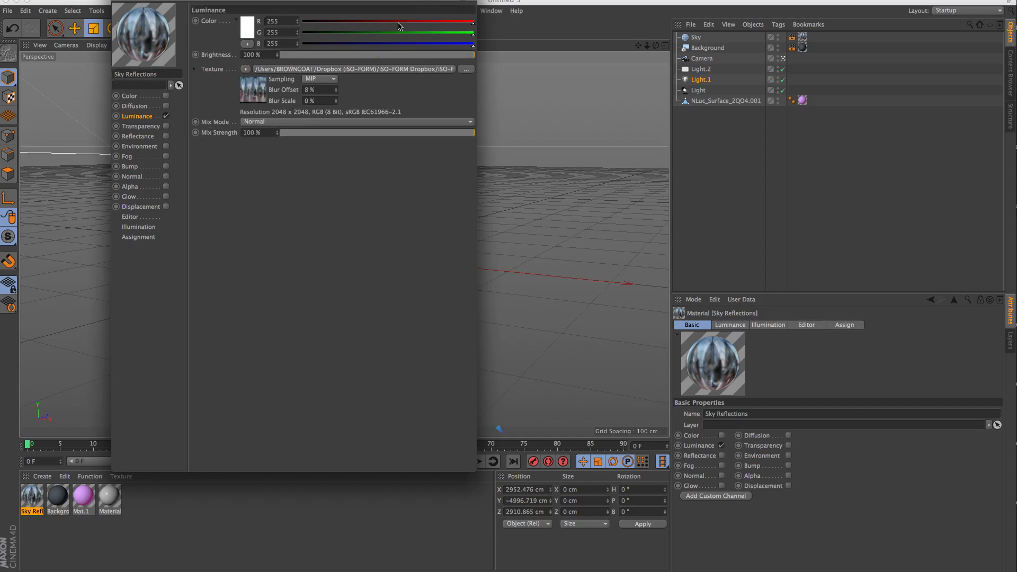
double_click(318, 89)
type("3")
key("super+w")
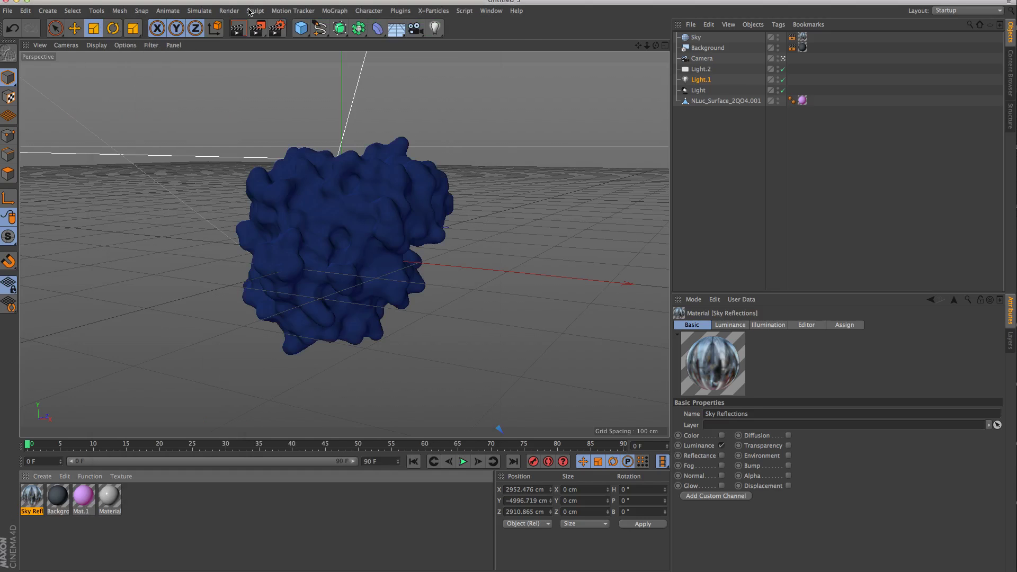
- Inspect the grey Material's Default Specular layer in Reflectance, keeping Additive attenuation
double_click(113, 505)
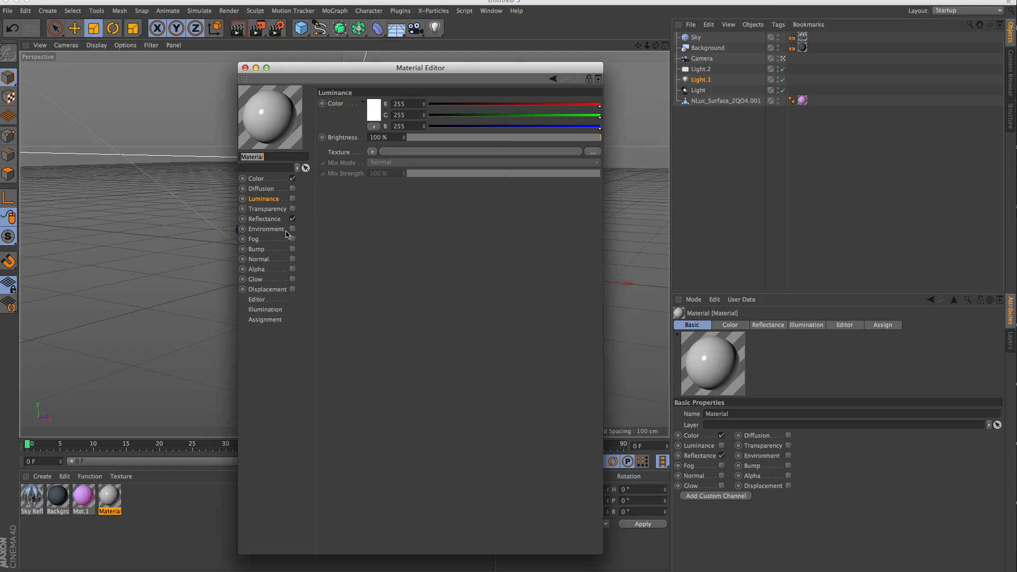
left_click(270, 219)
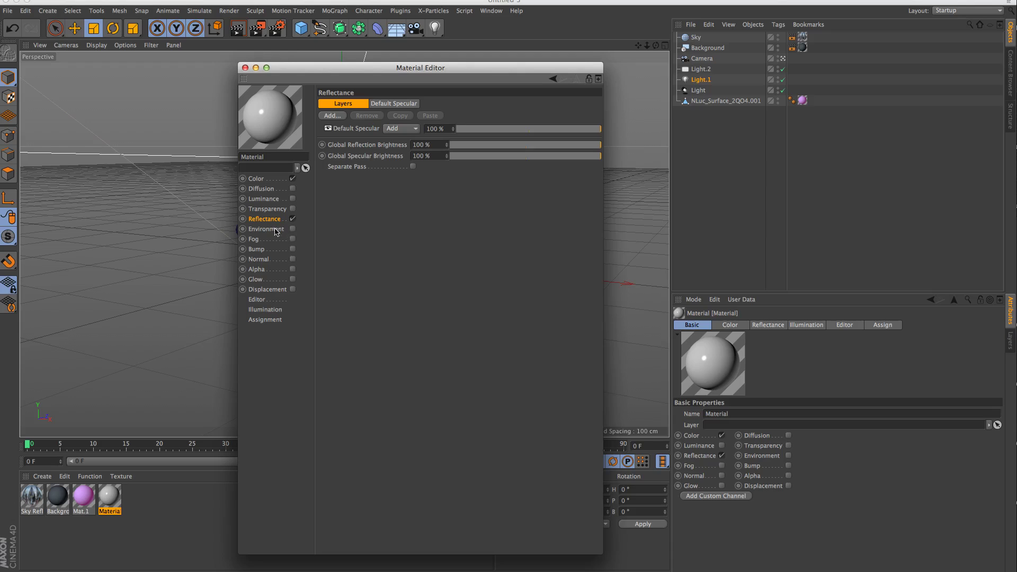
left_click(364, 129)
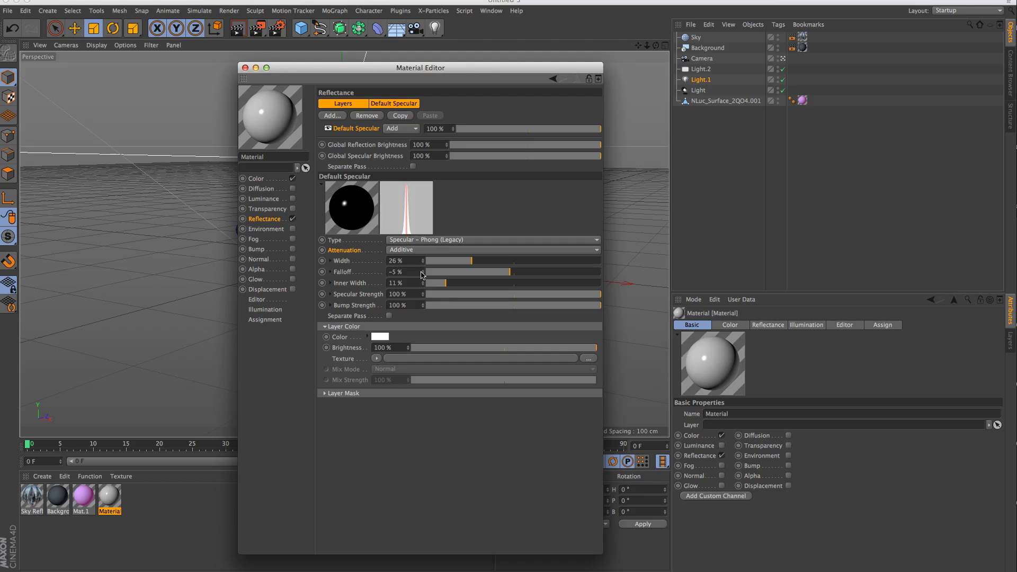
left_click(420, 251)
left_click(474, 221)
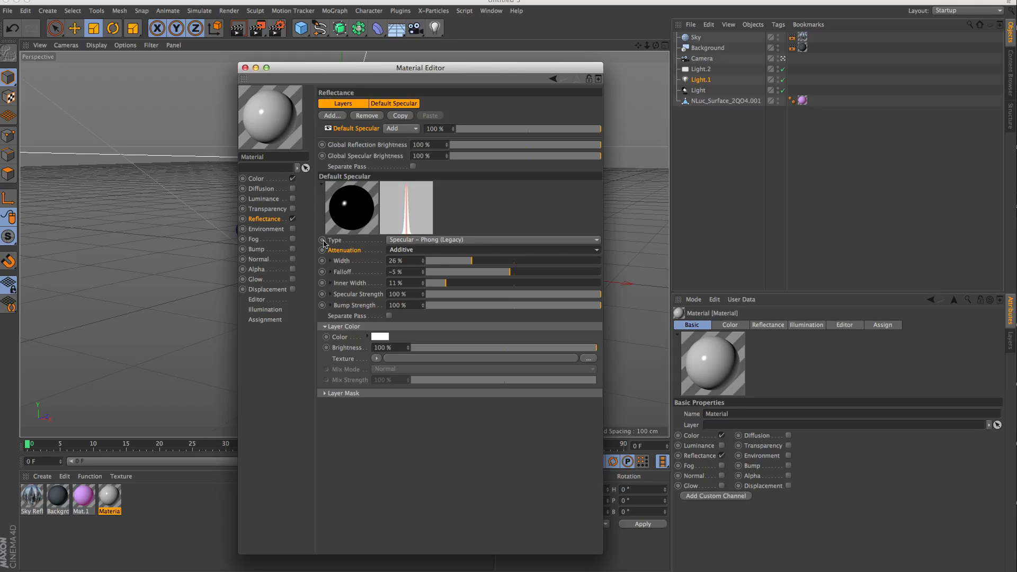
- Open Mat.1 in the Material Editor
left_click(246, 68)
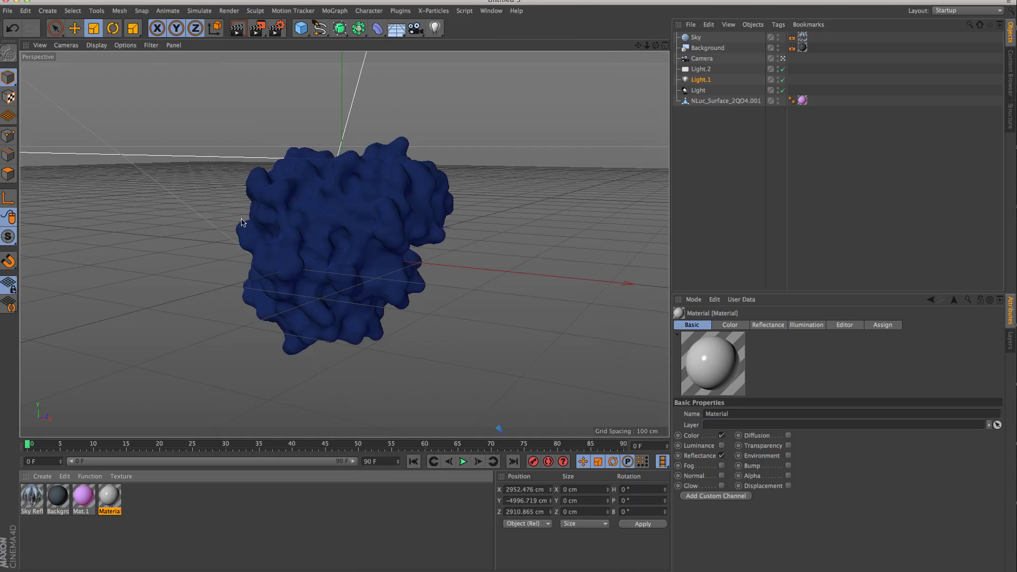
left_click(86, 504)
double_click(85, 505)
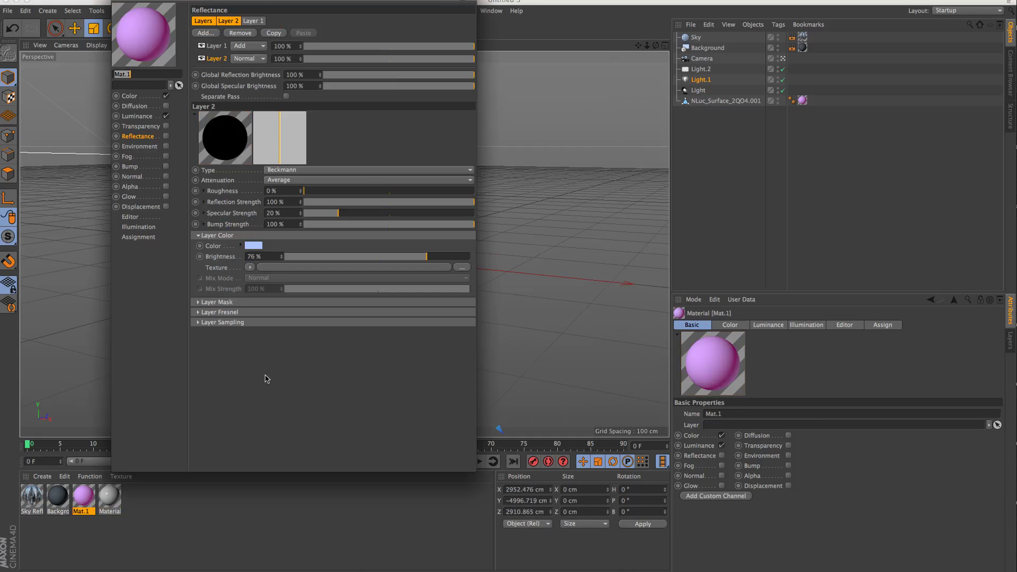
left_click_drag(265, 15, 381, 87)
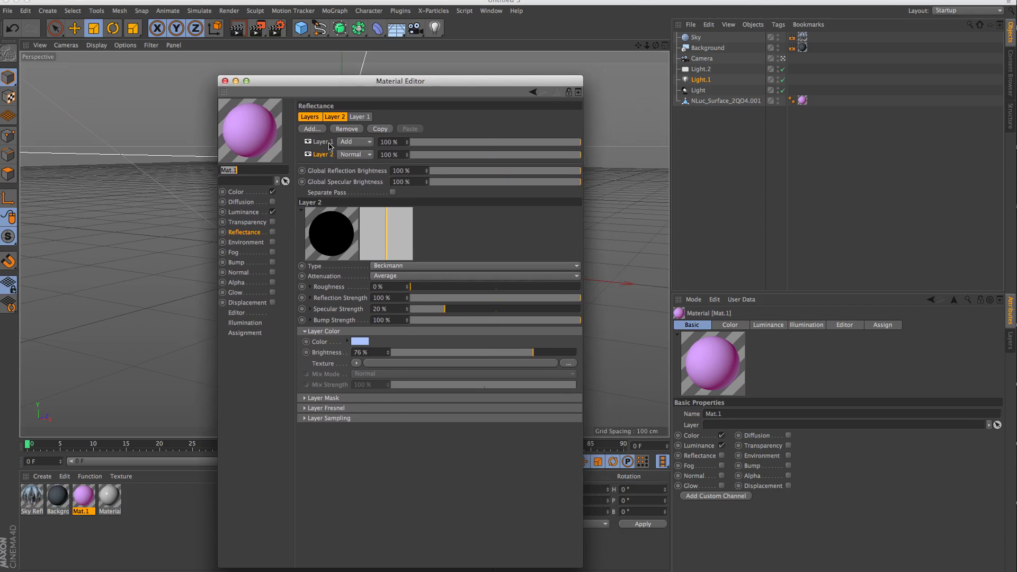
- Delete Mat.1's two reflectance layers, enable Reflectance and add a Beckmann layer
left_click(350, 129)
left_click(329, 142)
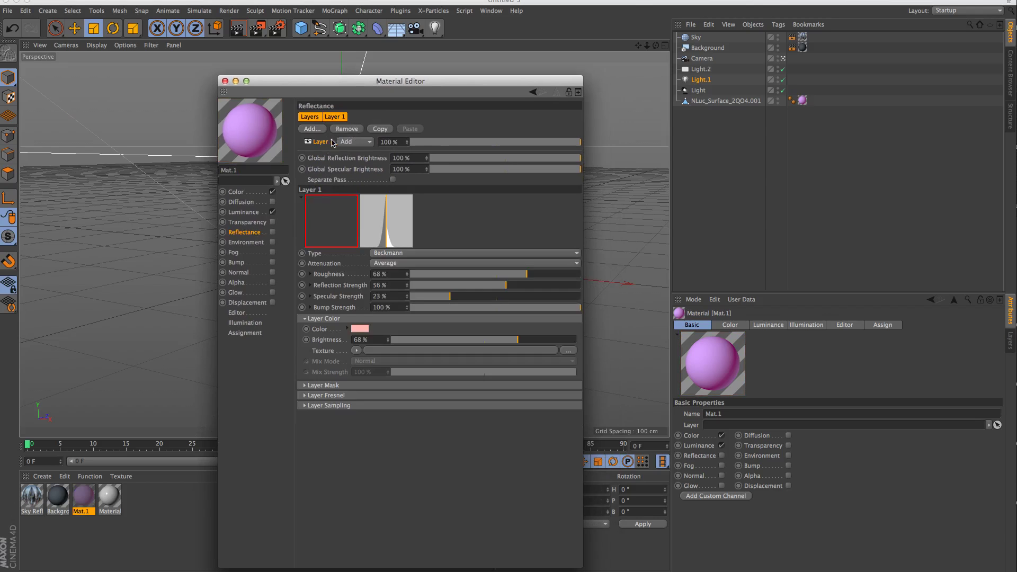
left_click(347, 129)
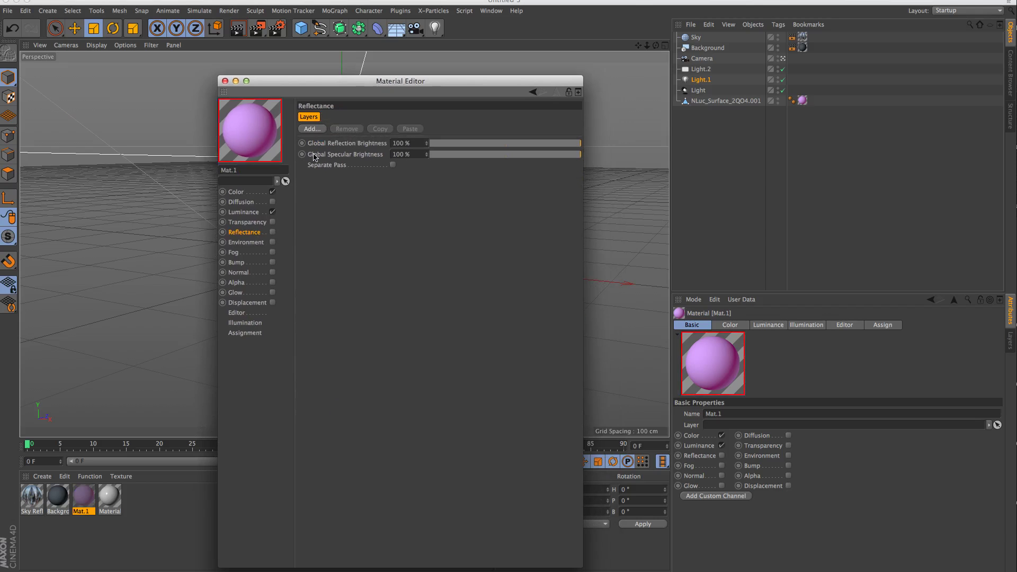
left_click(272, 233)
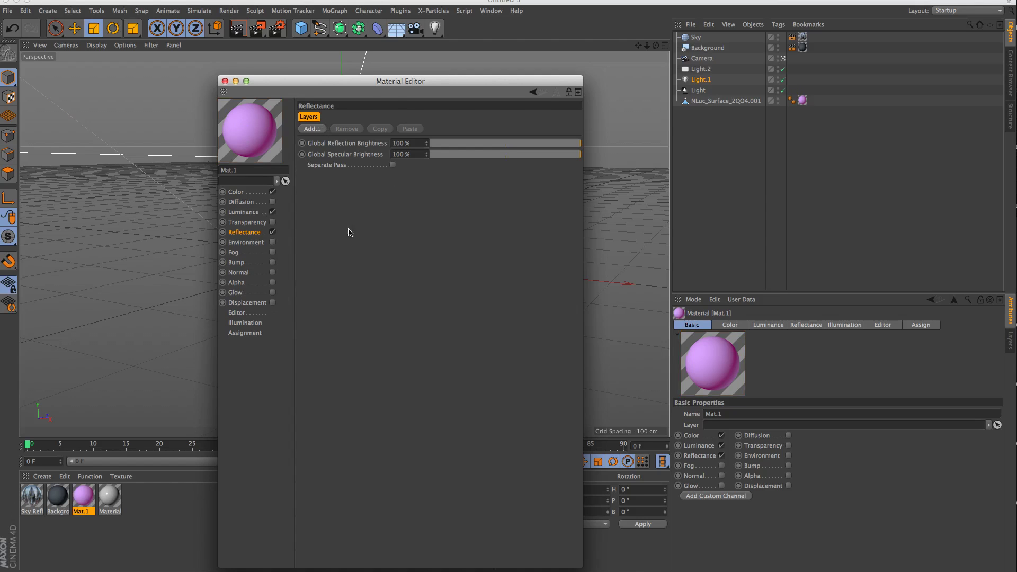
left_click(322, 130)
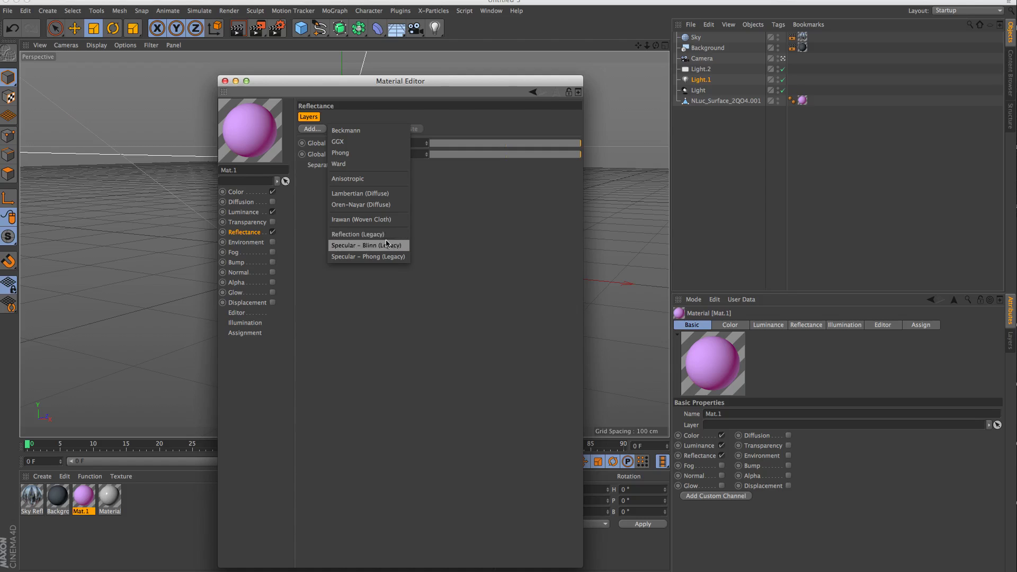
left_click(358, 131)
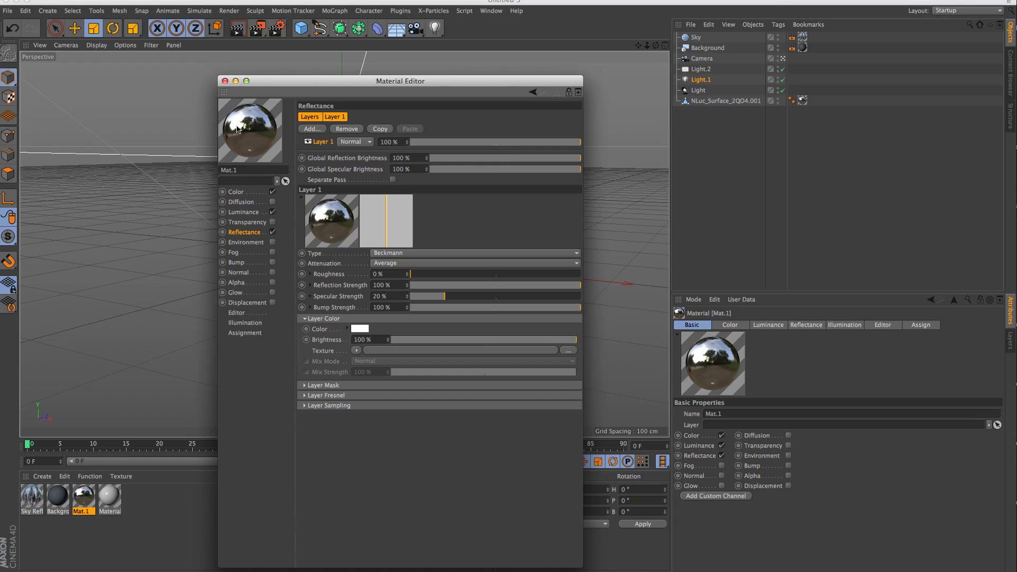
- Render the viewport to see the chrome Beckmann result, then reopen Mat.1
left_click(224, 81)
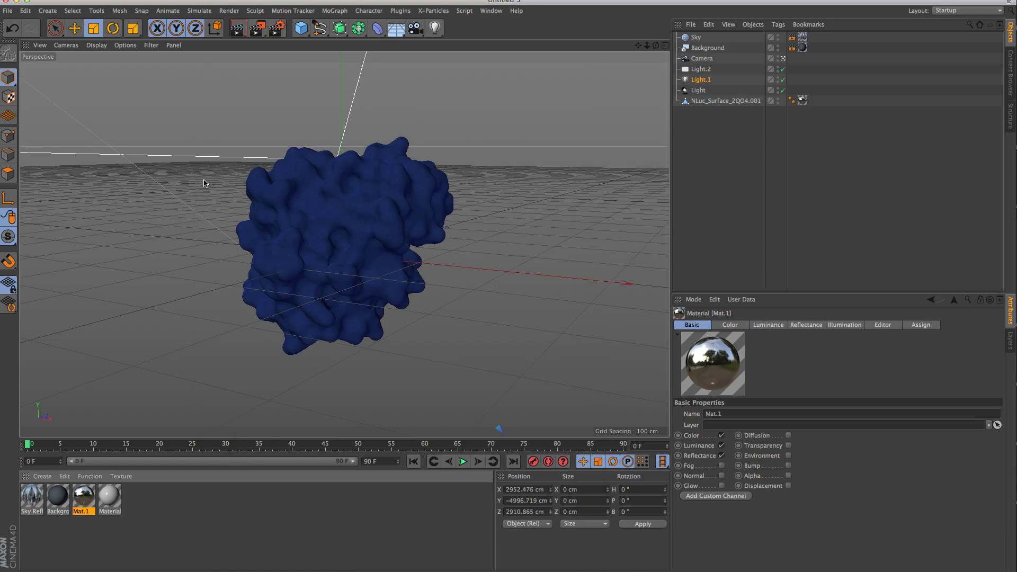
key("ctrl+r")
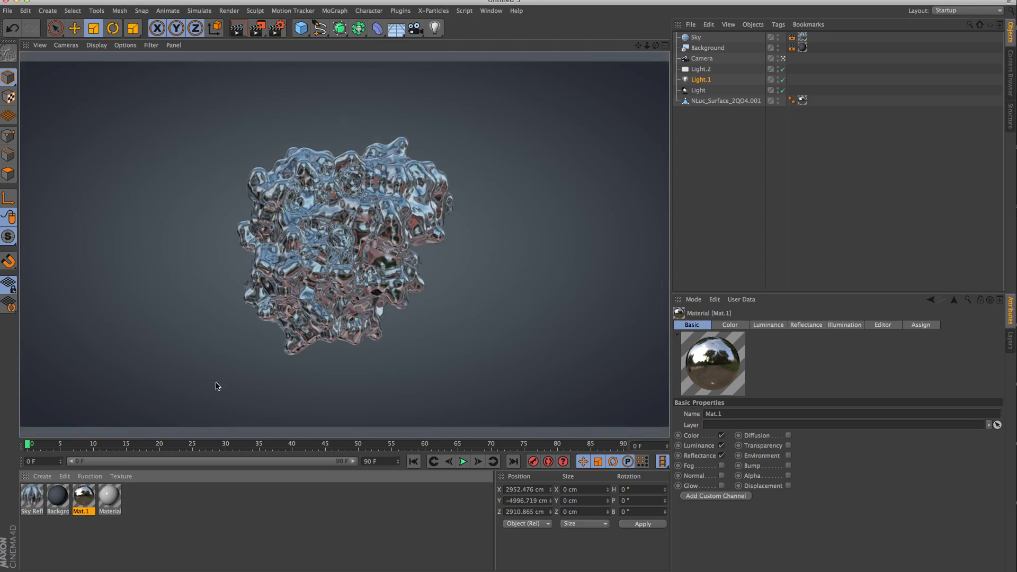
double_click(84, 501)
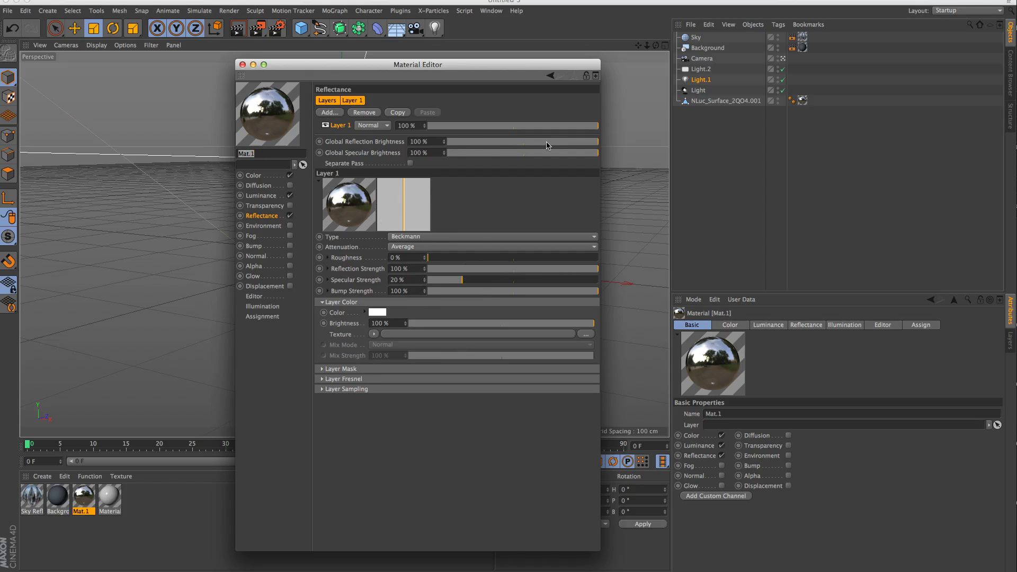
- Try lower global reflection brightness and layer colour brightness values on Layer 1
left_click_drag(547, 145, 514, 145)
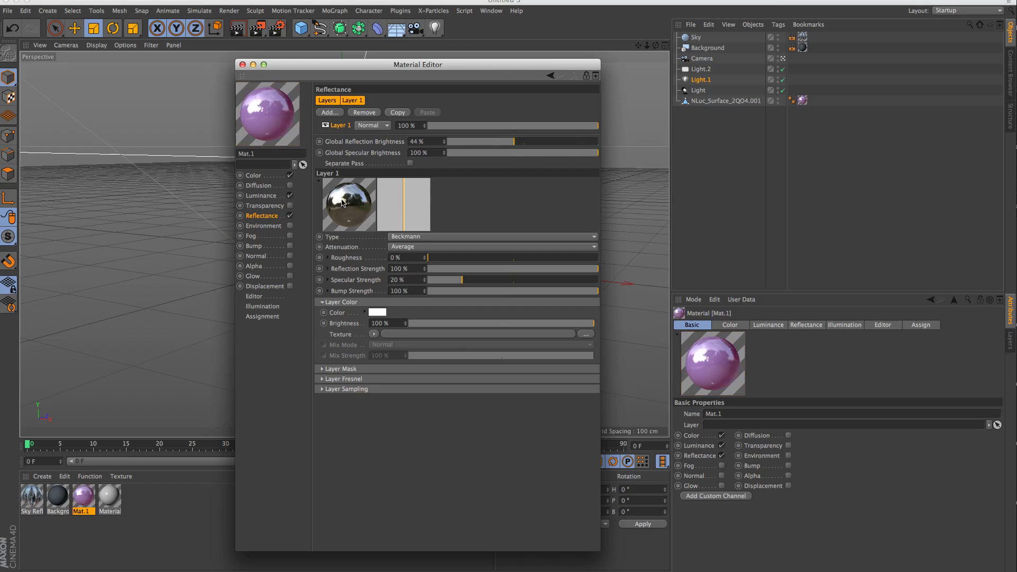
left_click_drag(514, 142, 605, 149)
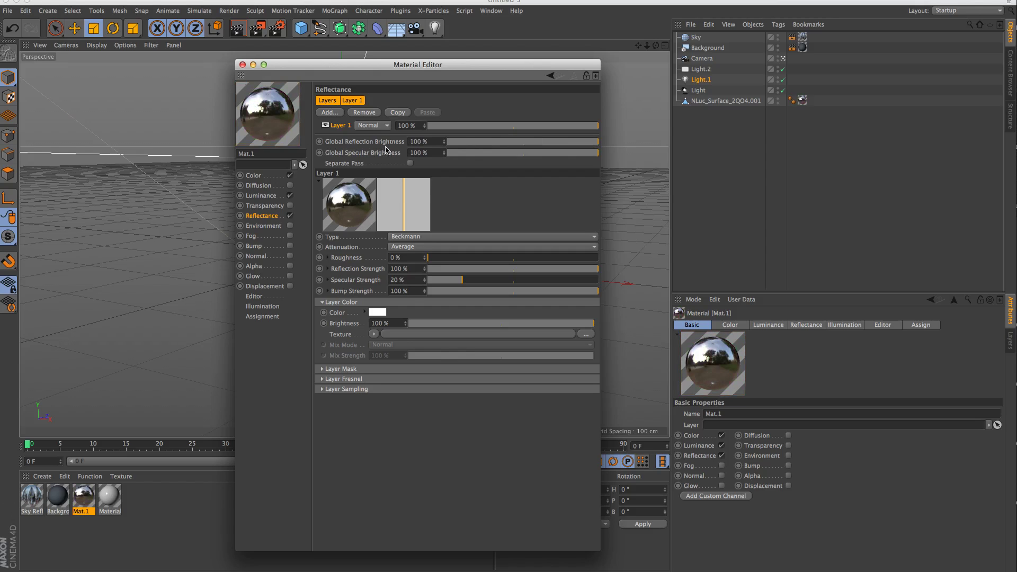
left_click_drag(512, 324, 596, 326)
- Add a second Beckmann layer, Layer 2, and test global reflection brightness settings
left_click(339, 113)
left_click(361, 114)
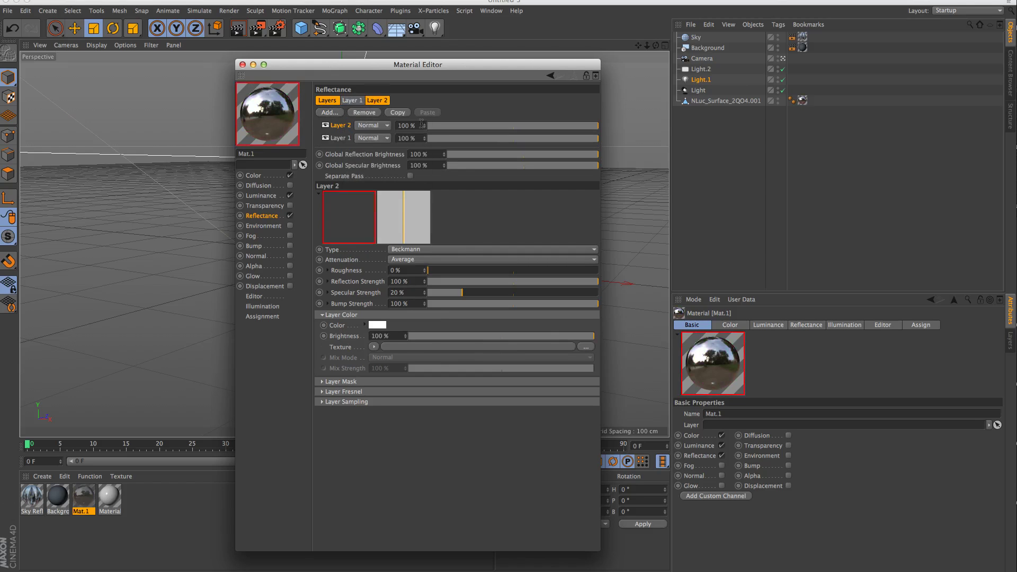
left_click_drag(510, 154, 499, 154)
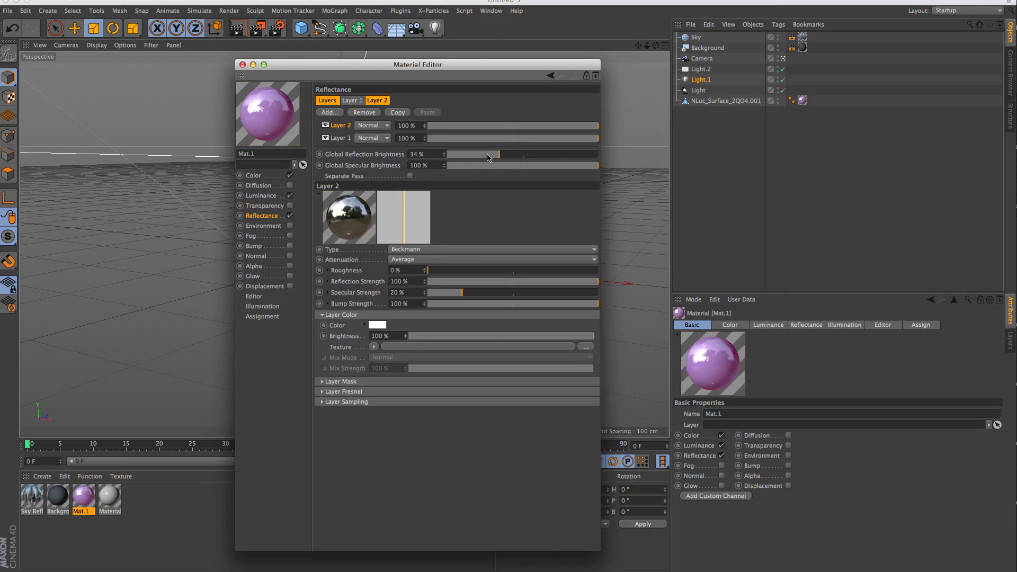
left_click_drag(503, 154, 599, 154)
- Remove Layer 2 and set Layer 1's colour brightness to 51%
left_click_drag(518, 338, 504, 338)
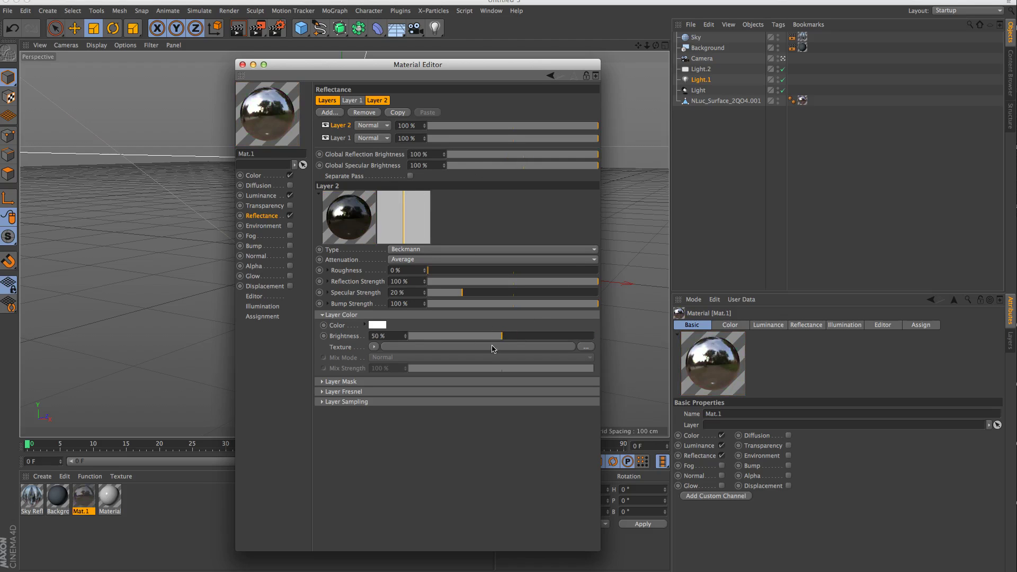
key("super+z")
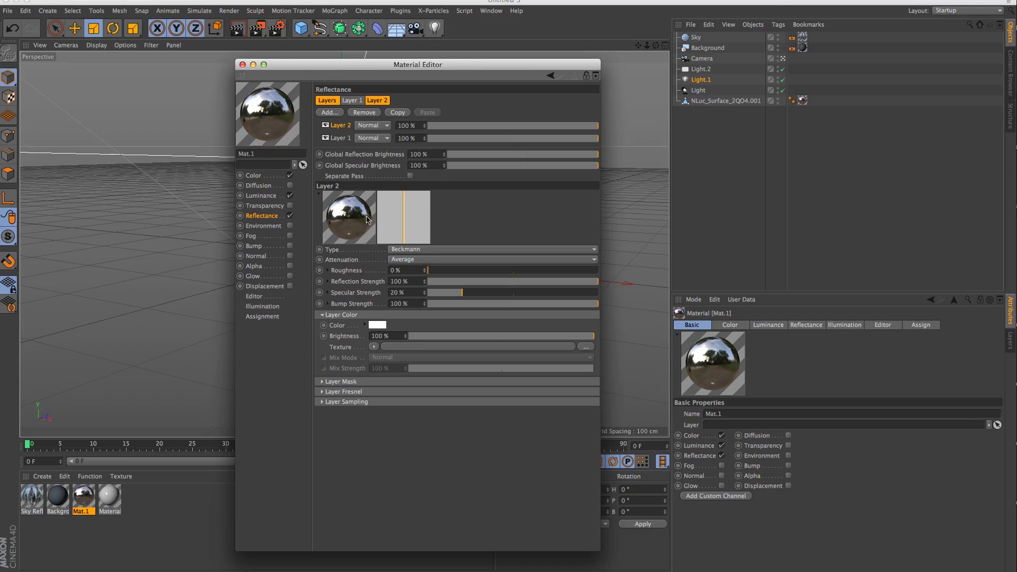
left_click(364, 113)
left_click(349, 126)
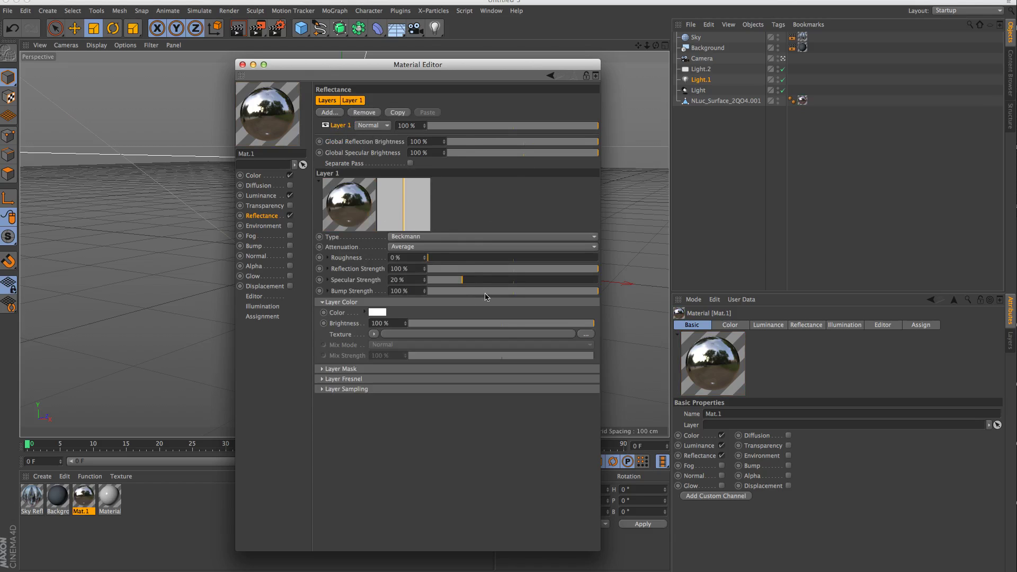
left_click_drag(533, 324, 503, 324)
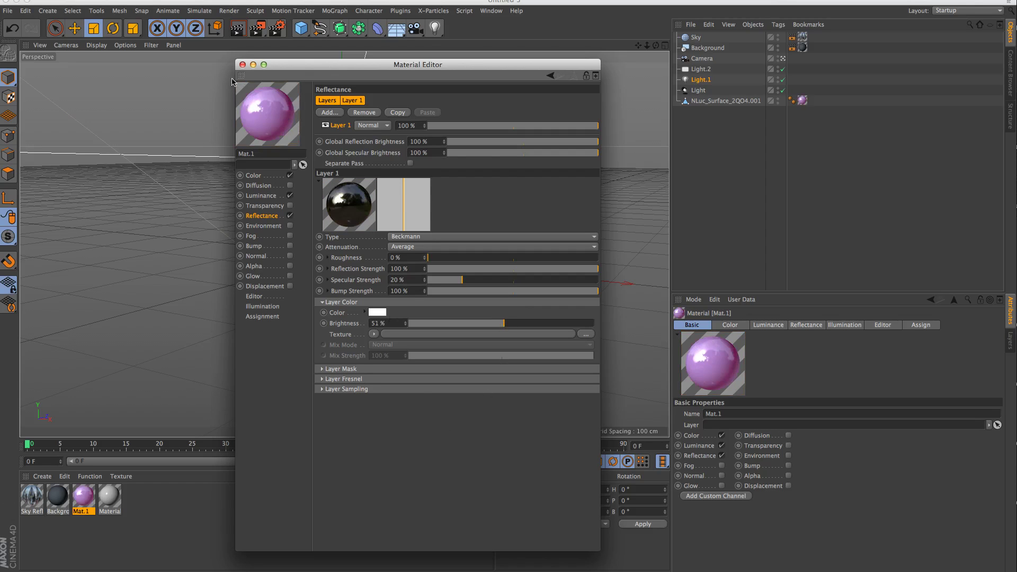
- Render the viewport to check the glossy pink molecule, then reopen Mat.1
left_click(242, 64)
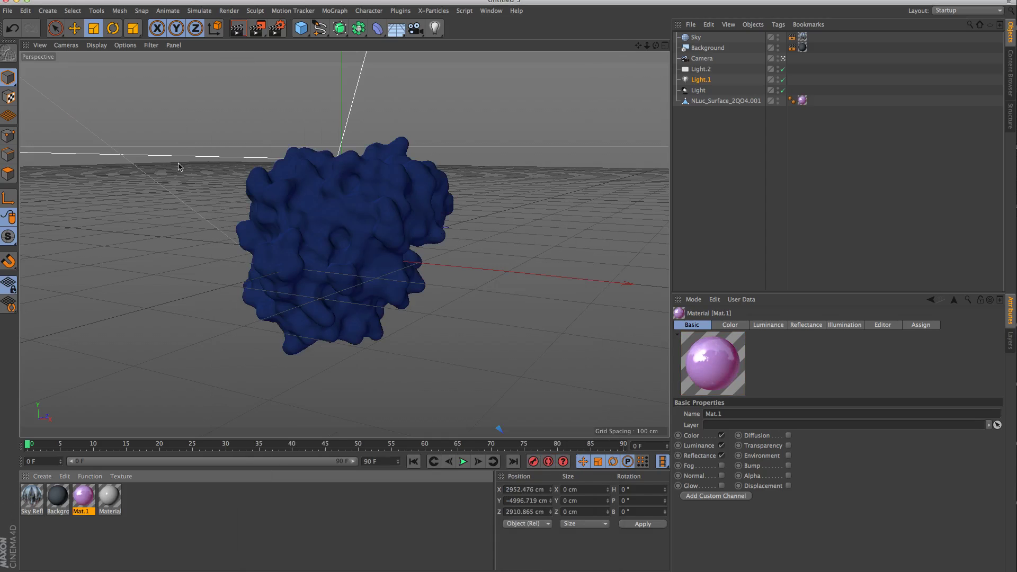
key("ctrl+r")
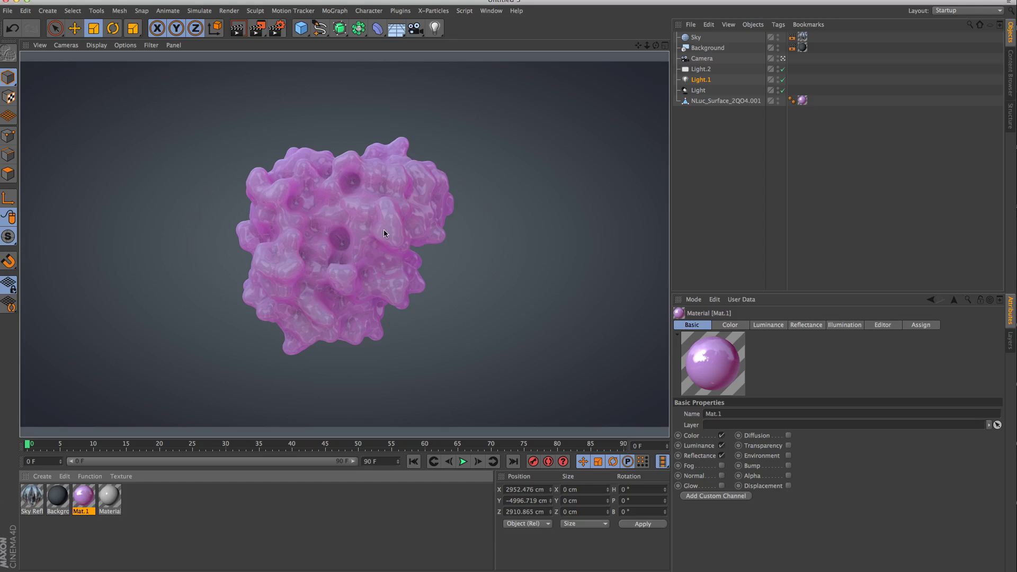
double_click(87, 498)
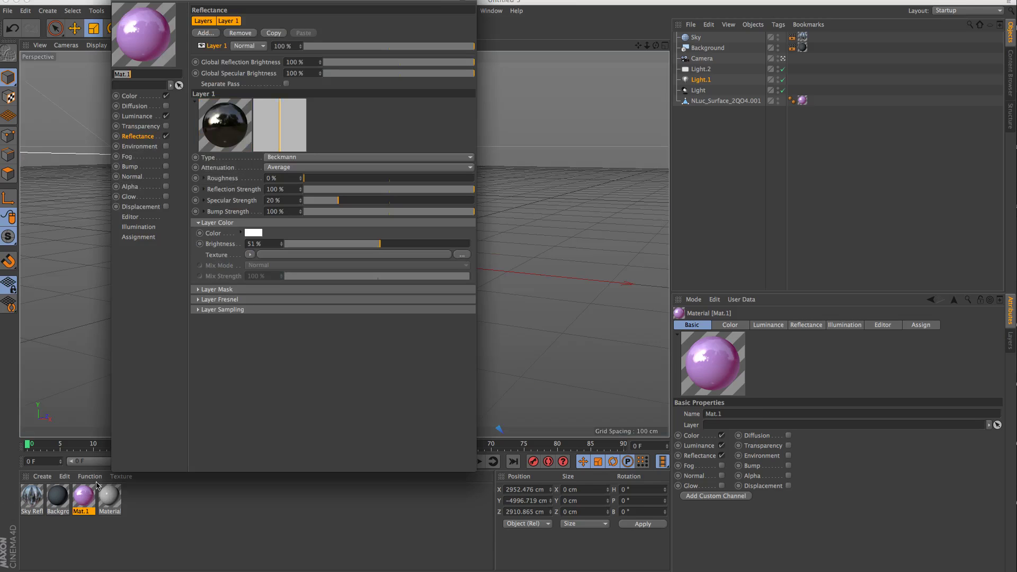
- Restore Layer 1's colour brightness to 100% and expand its Layer Fresnel options, currently None
left_click_drag(267, 1, 412, 84)
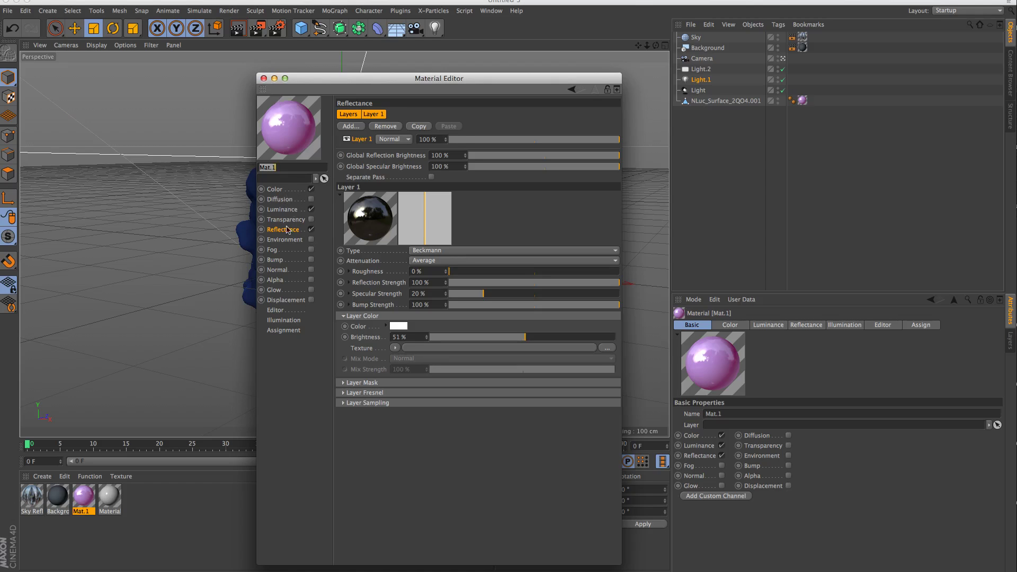
left_click_drag(534, 338, 617, 338)
left_click(344, 393)
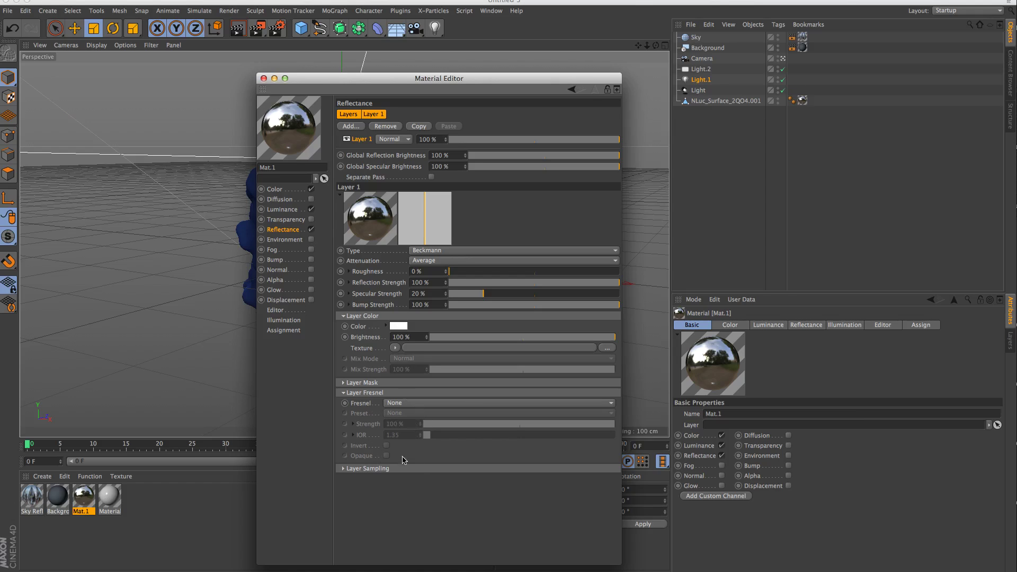
left_click(462, 404)
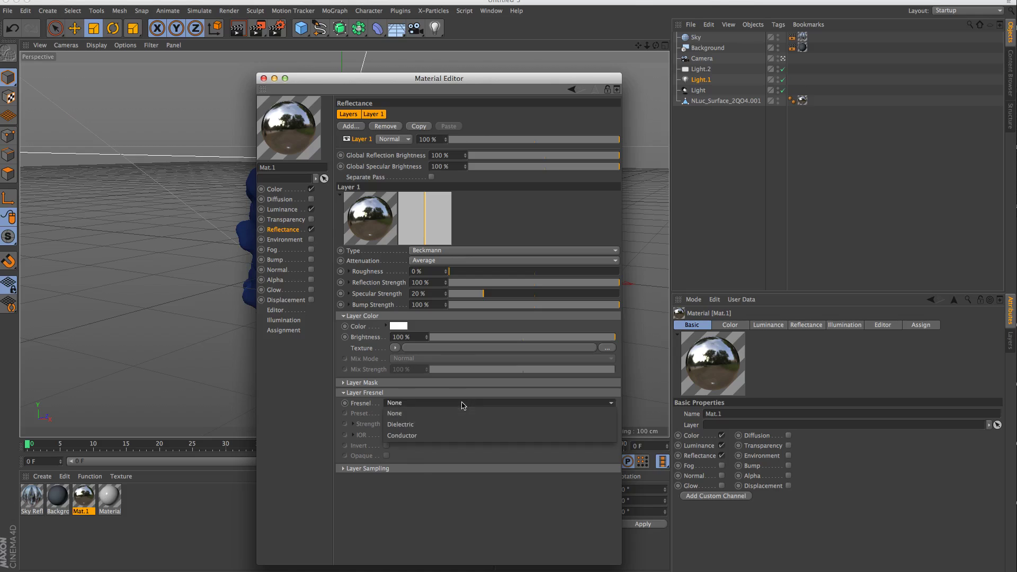
- Try Layer 1's Fresnel as Dielectric, then Conductor, toggling Opaque on and off each time
left_click(425, 429)
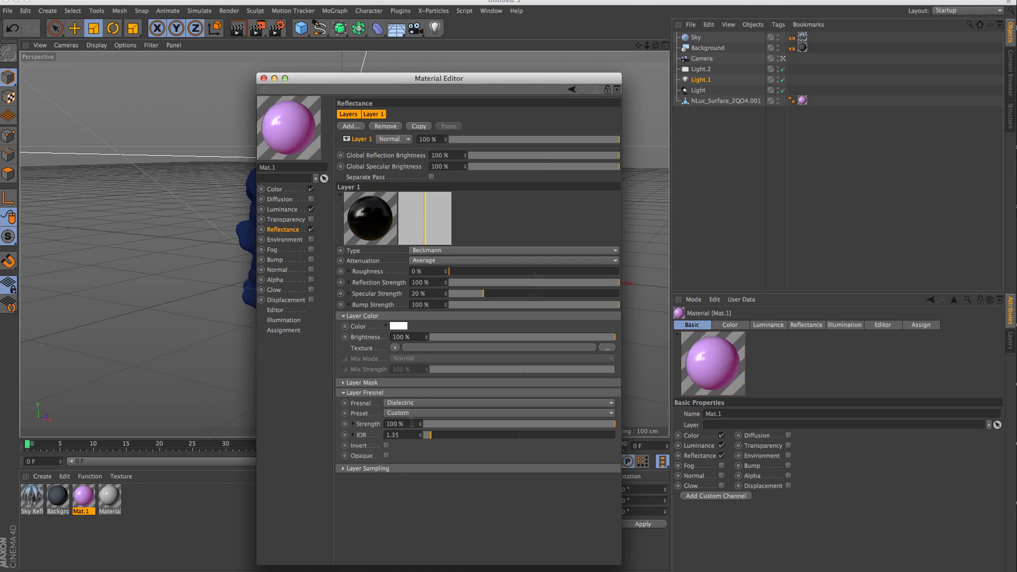
left_click(387, 456)
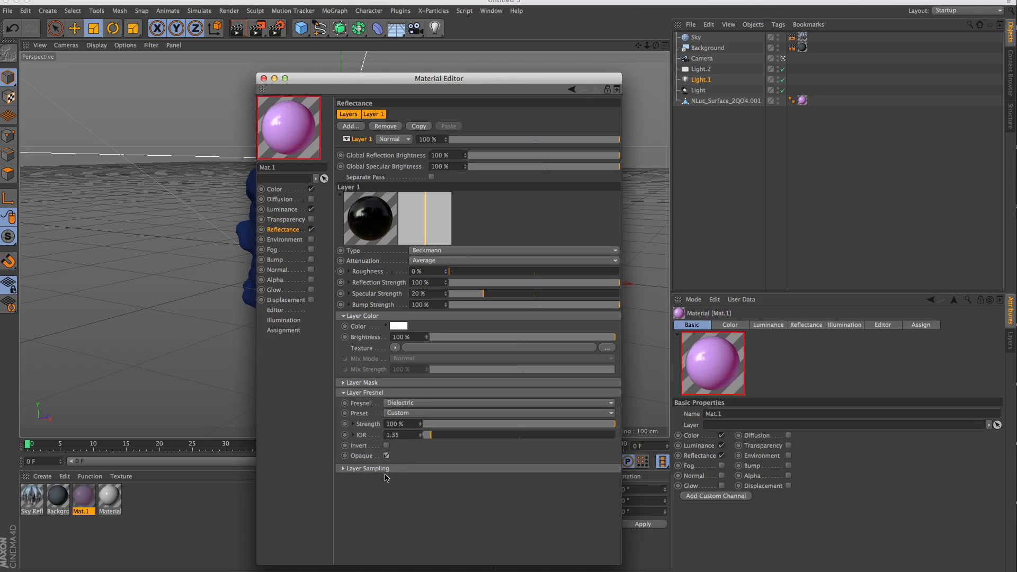
left_click(386, 455)
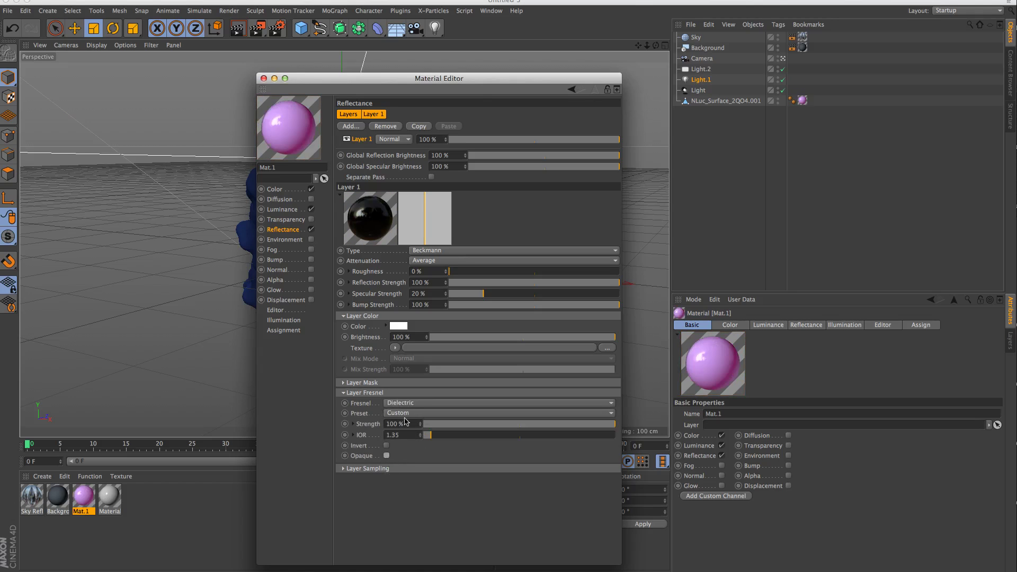
left_click(410, 403)
left_click(410, 422)
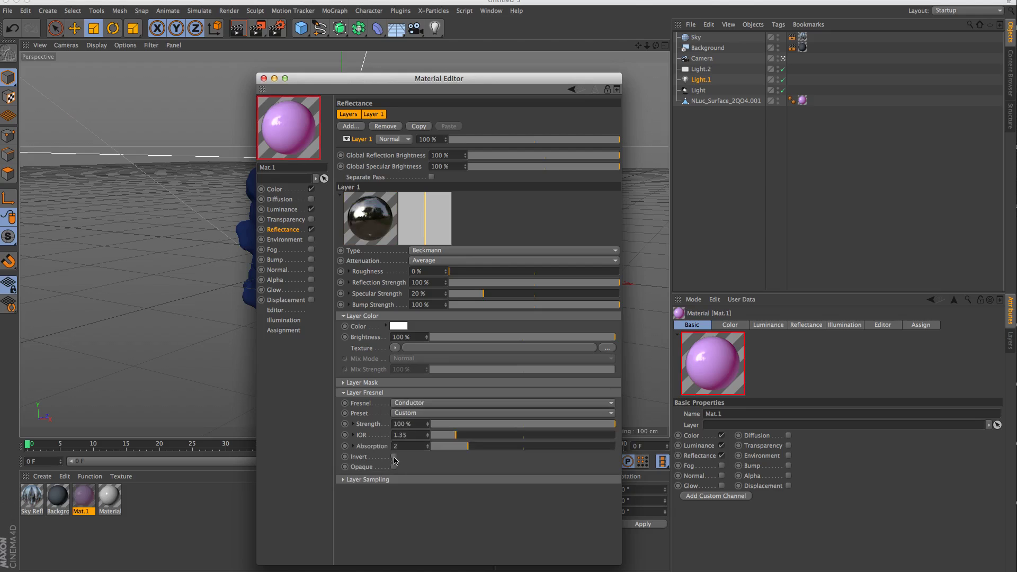
left_click(393, 466)
left_click(394, 468)
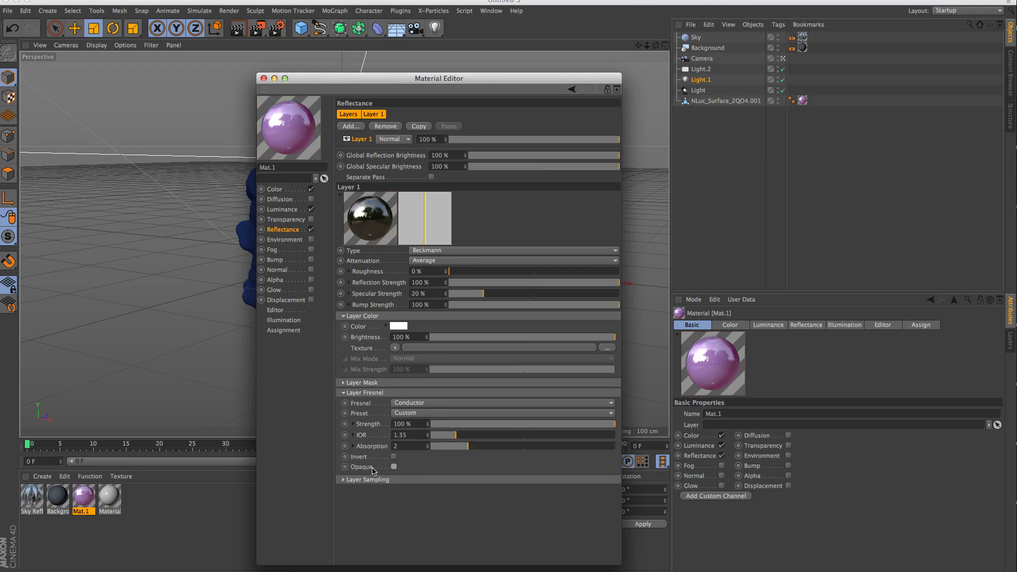
- Return Layer 1's Fresnel to Dielectric at IOR 1.35 and bring up the dielectric presets
left_click(416, 414)
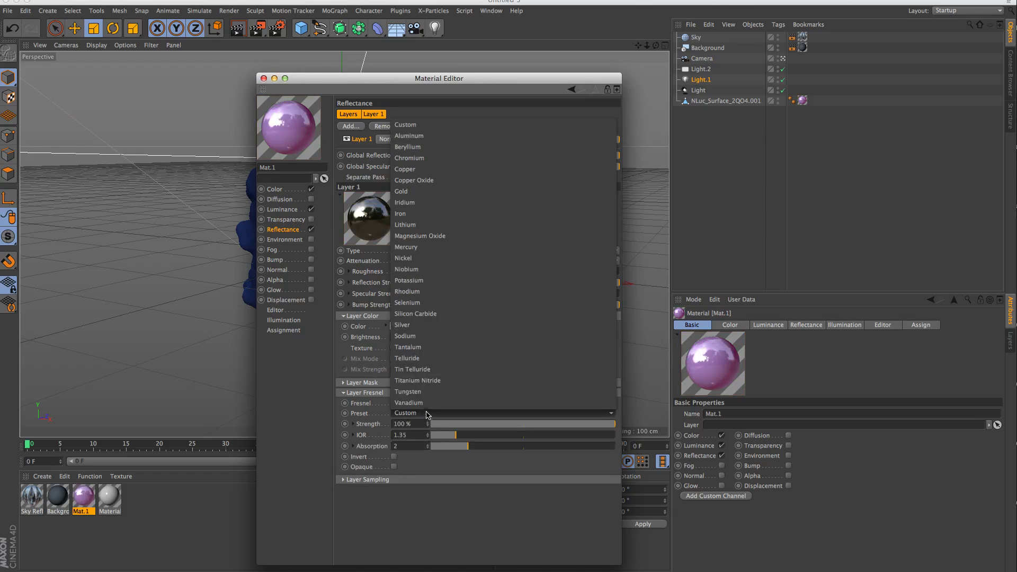
left_click(422, 412)
left_click(420, 403)
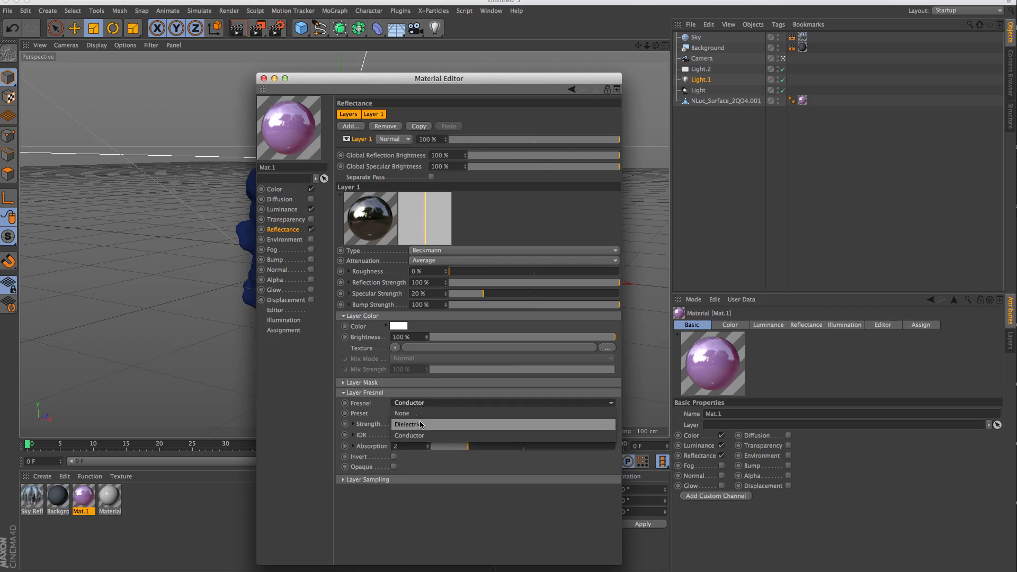
left_click(421, 425)
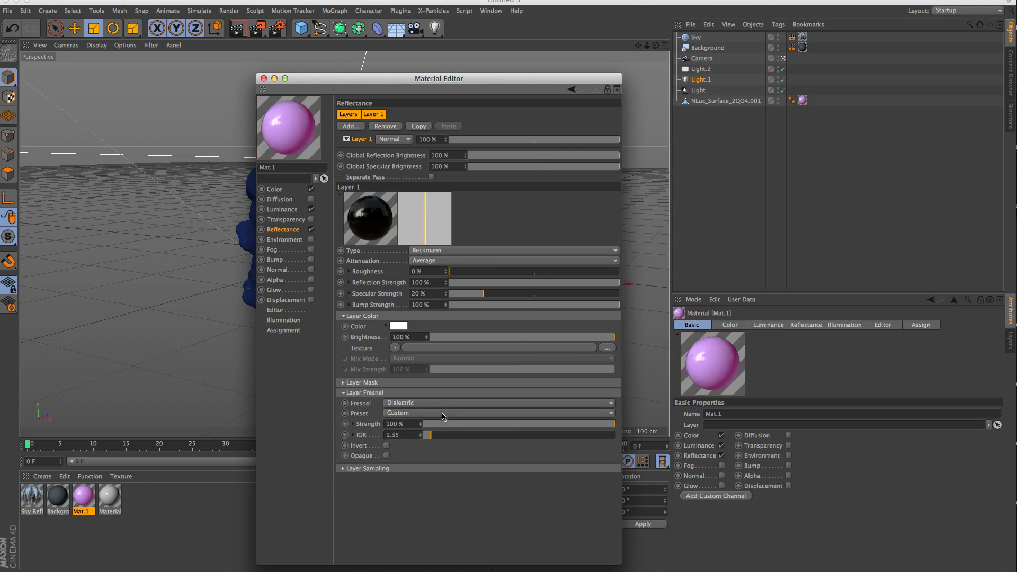
left_click(443, 414)
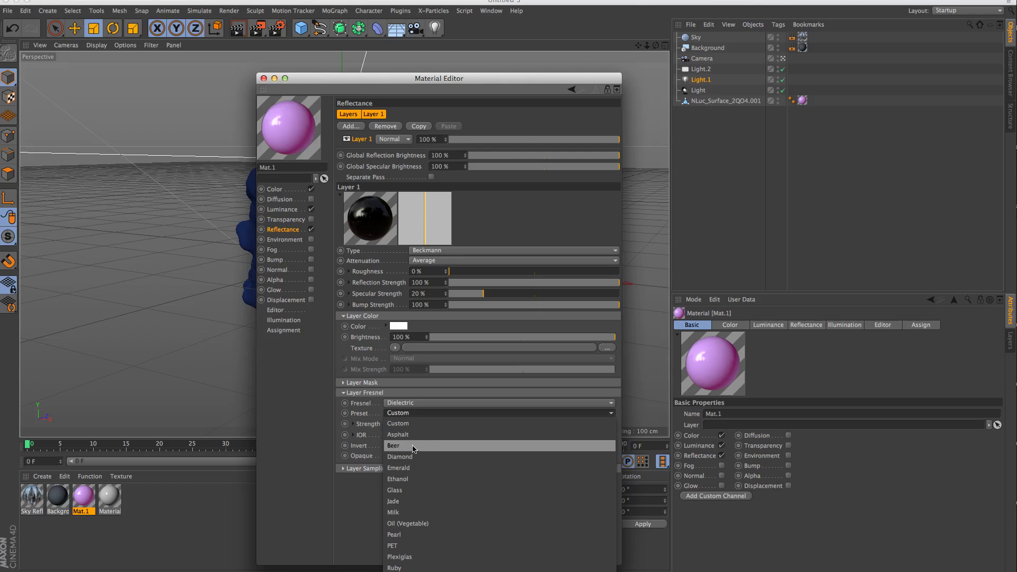
- Apply the Pearl dielectric preset to Layer 1's Fresnel
left_click(427, 413)
left_click(431, 403)
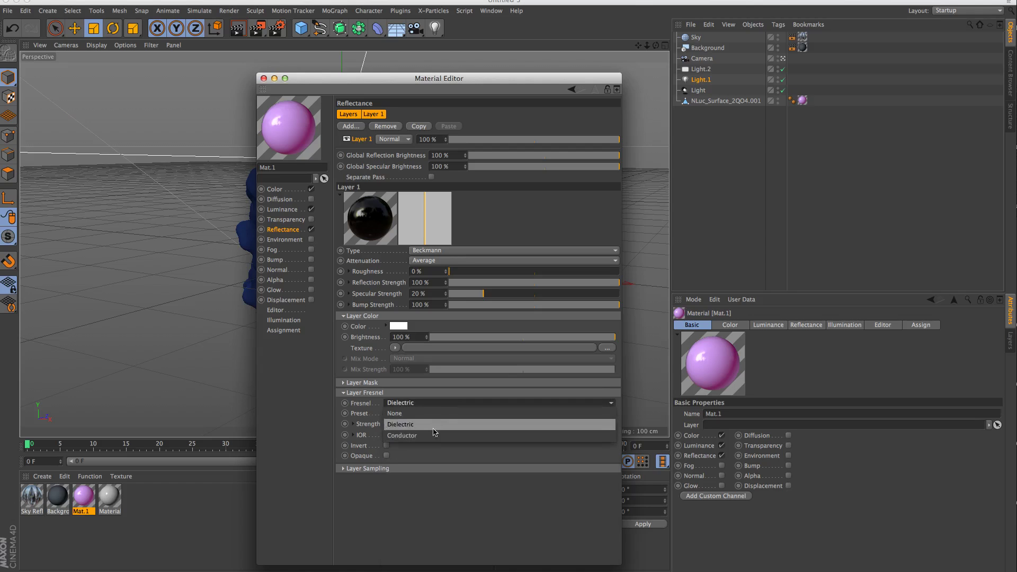
left_click(433, 427)
left_click(427, 412)
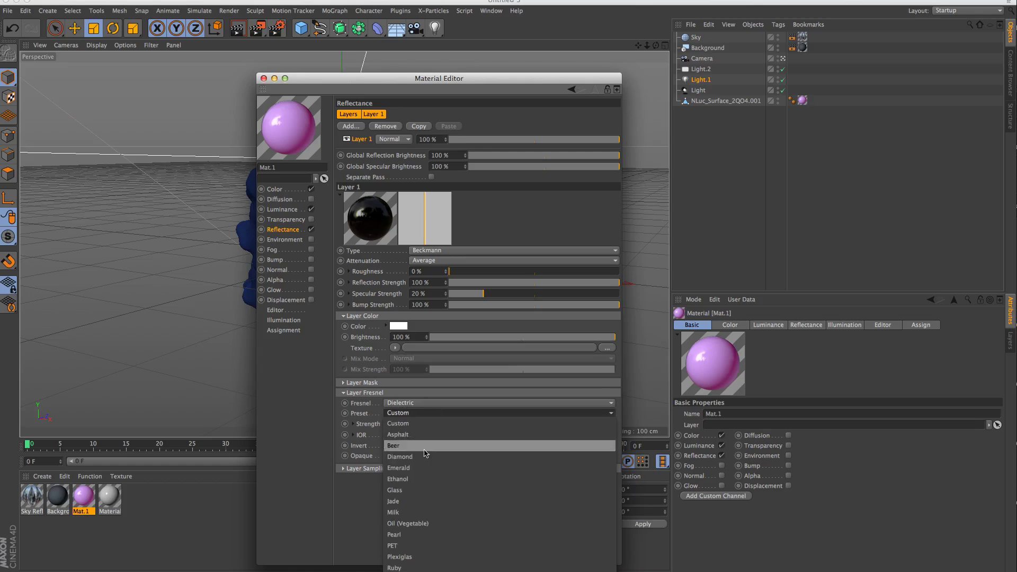
left_click(418, 535)
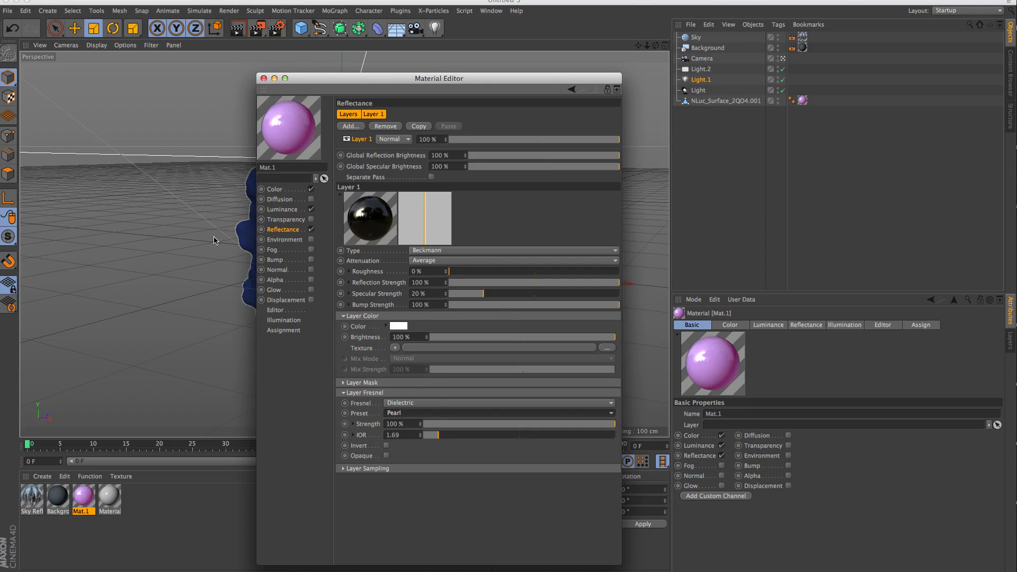
- Close the Material Editor, render the soft pink molecule in the viewport, and reopen Mat.1
left_click(263, 78)
left_click(244, 29)
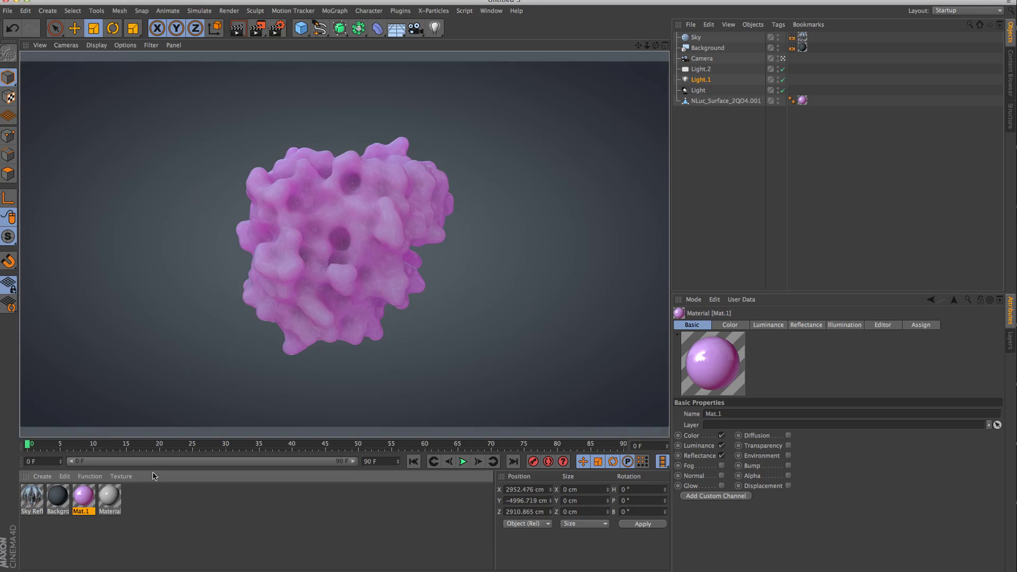
double_click(86, 495)
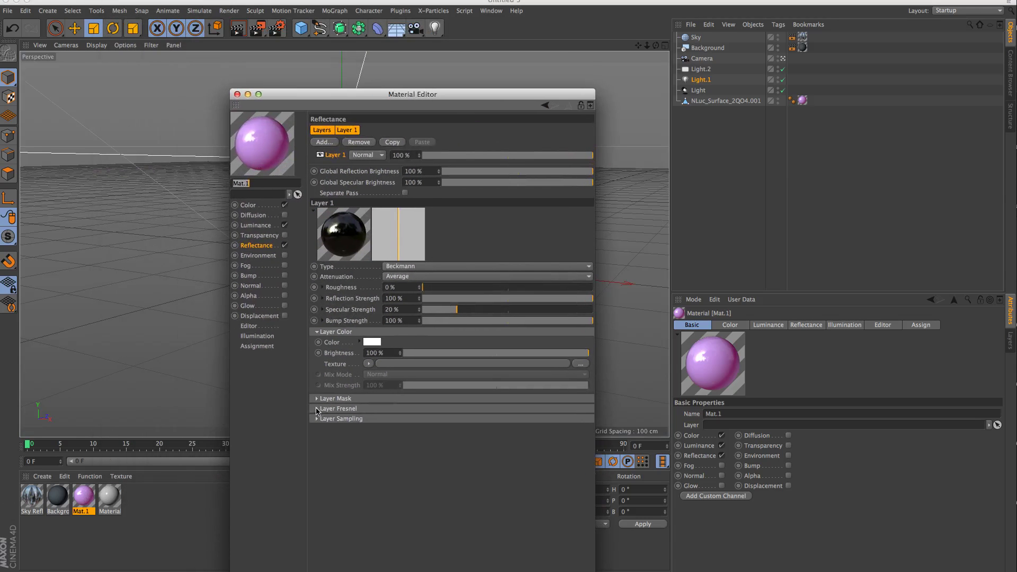
- Test Layer 1's Fresnel strength at 0% and back to 100%, then set roughness to about 27%
left_click(318, 409)
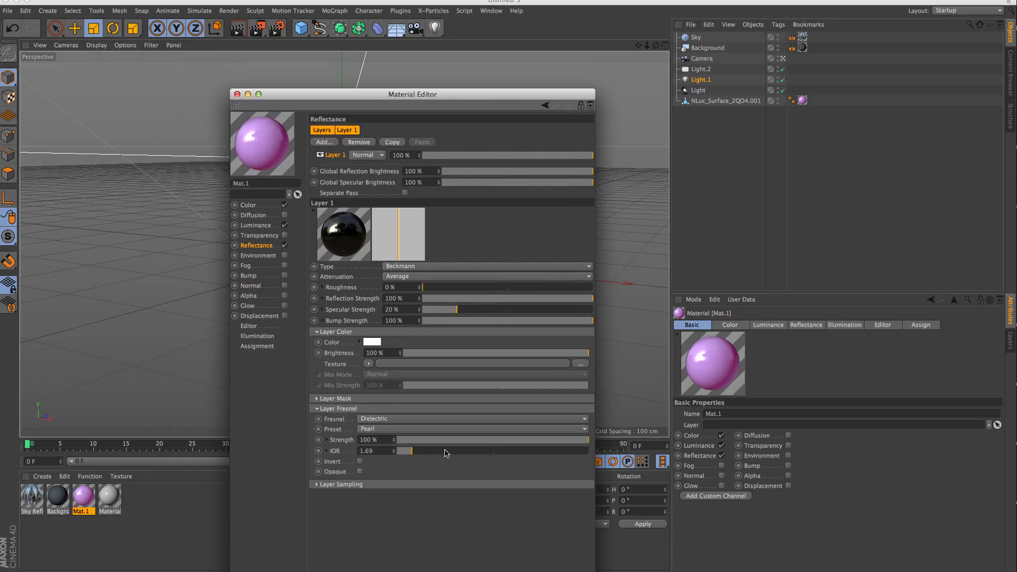
left_click(564, 440)
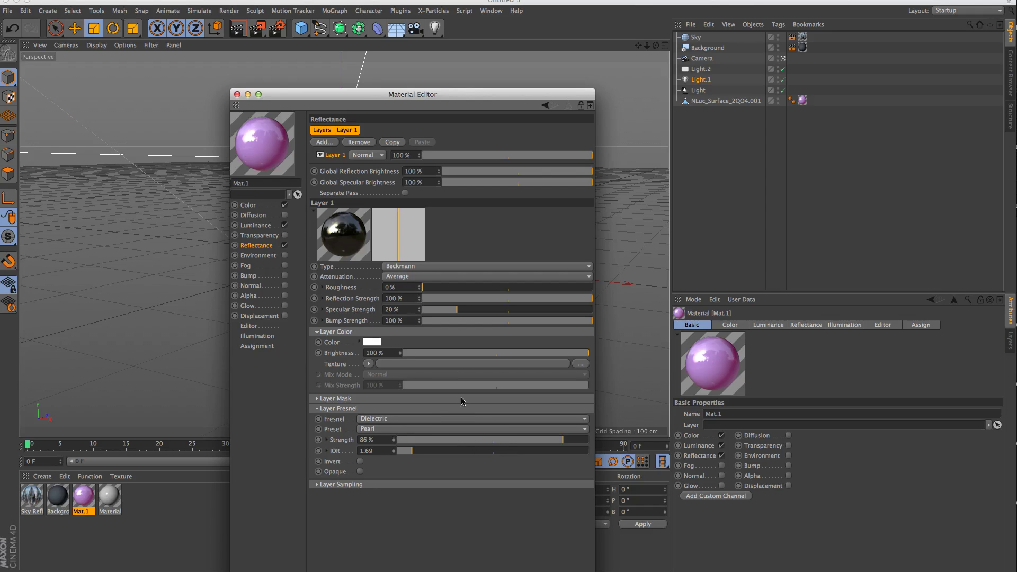
left_click_drag(460, 442, 396, 440)
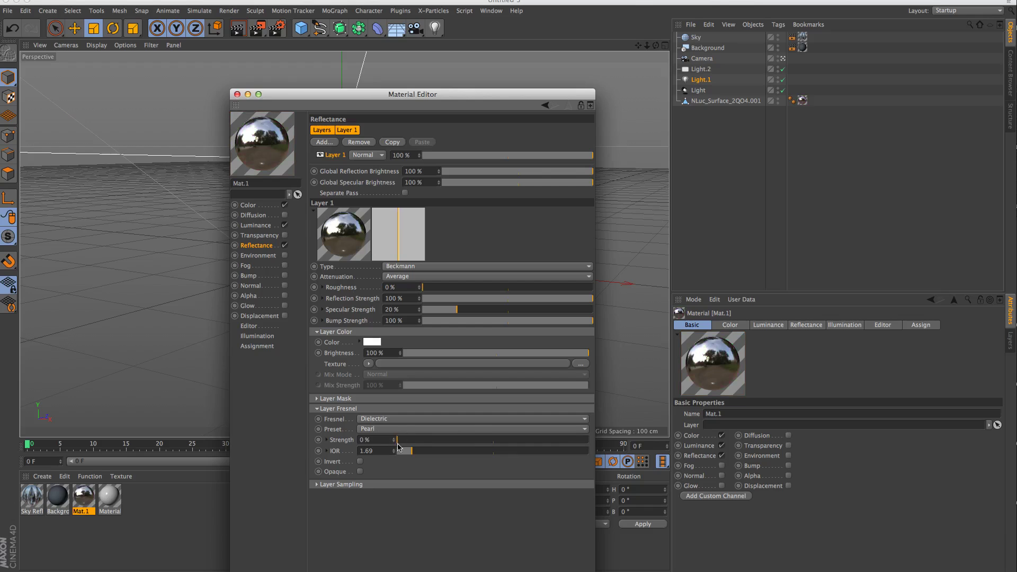
left_click_drag(397, 441, 588, 441)
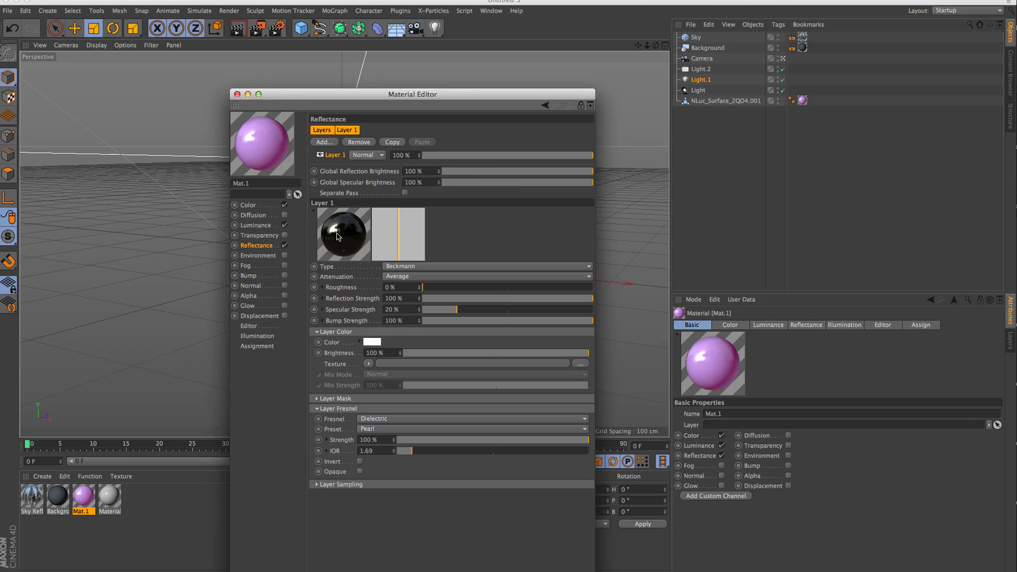
left_click_drag(450, 288, 467, 289)
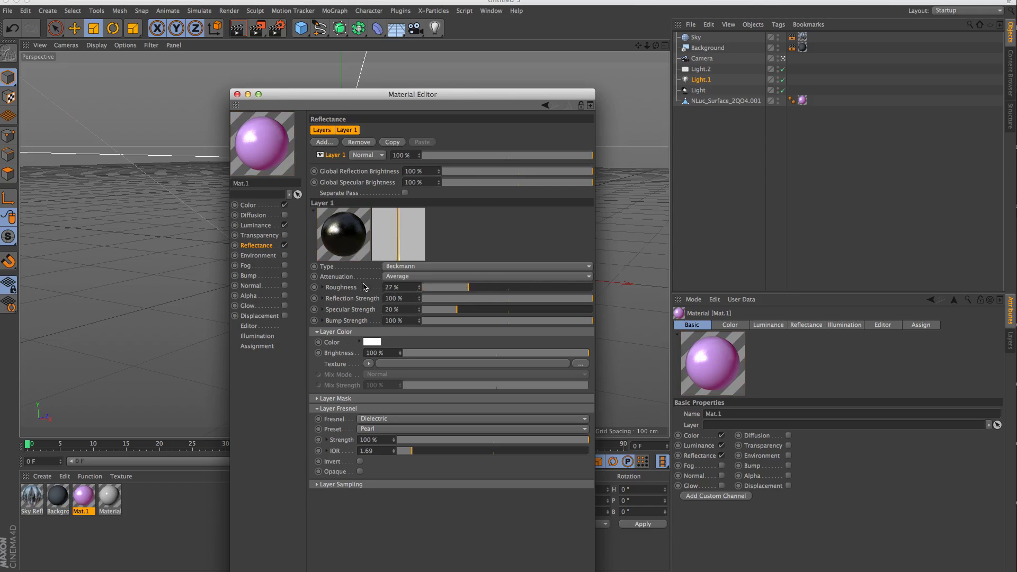
- Render a preview, raise Layer 1 roughness to 50%, then close and reopen Mat.1
left_click(237, 94)
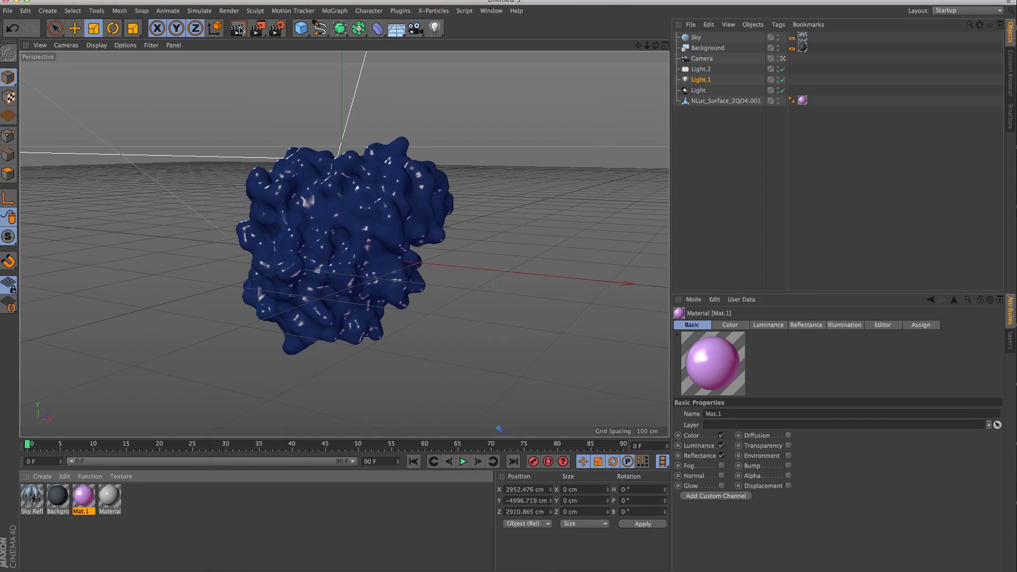
left_click(238, 28)
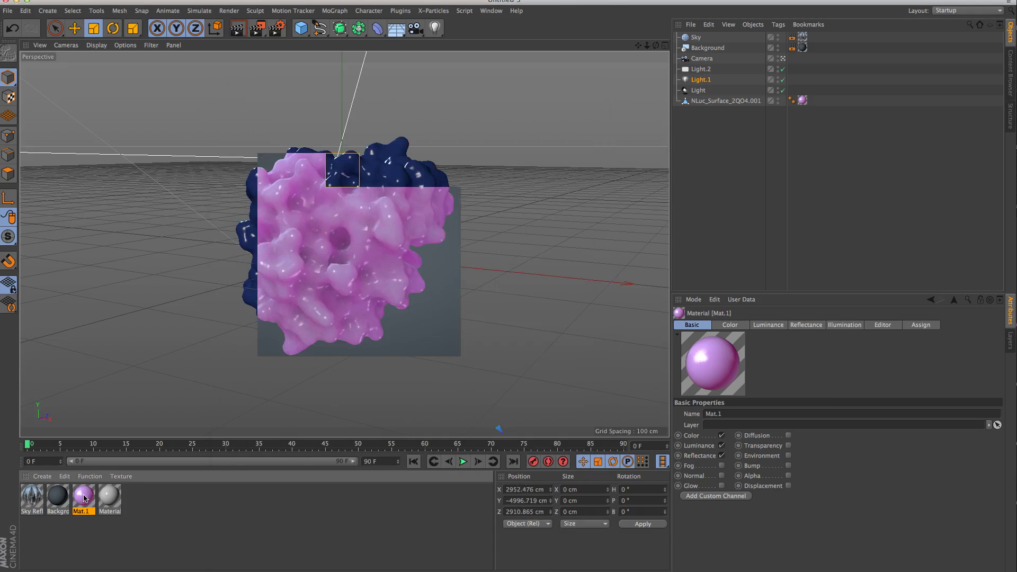
double_click(84, 498)
mouse_move(374, 178)
left_mouse_down()
mouse_move(398, 183)
mouse_move(389, 179)
left_mouse_up()
left_click(212, 300)
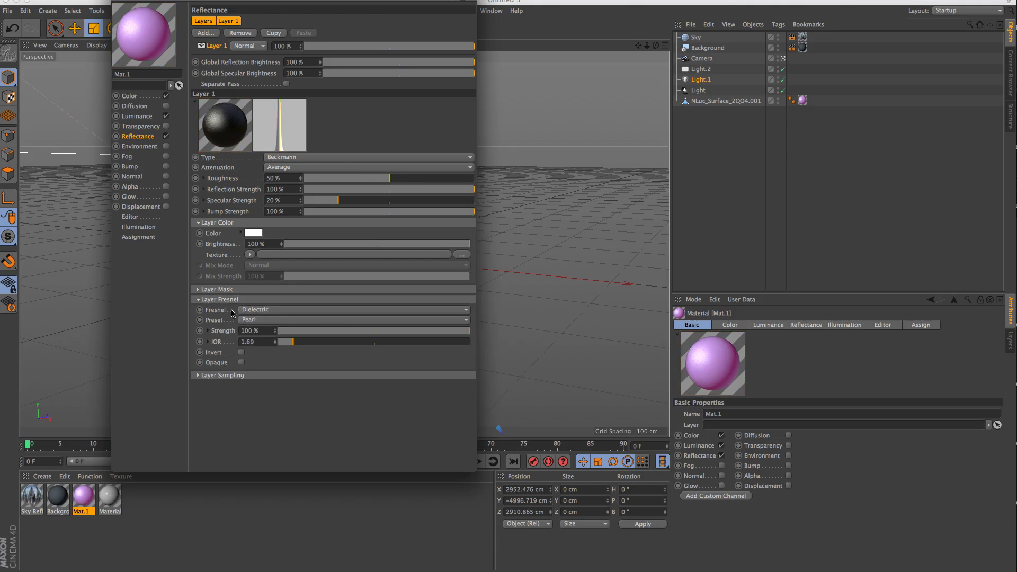
key("super+w")
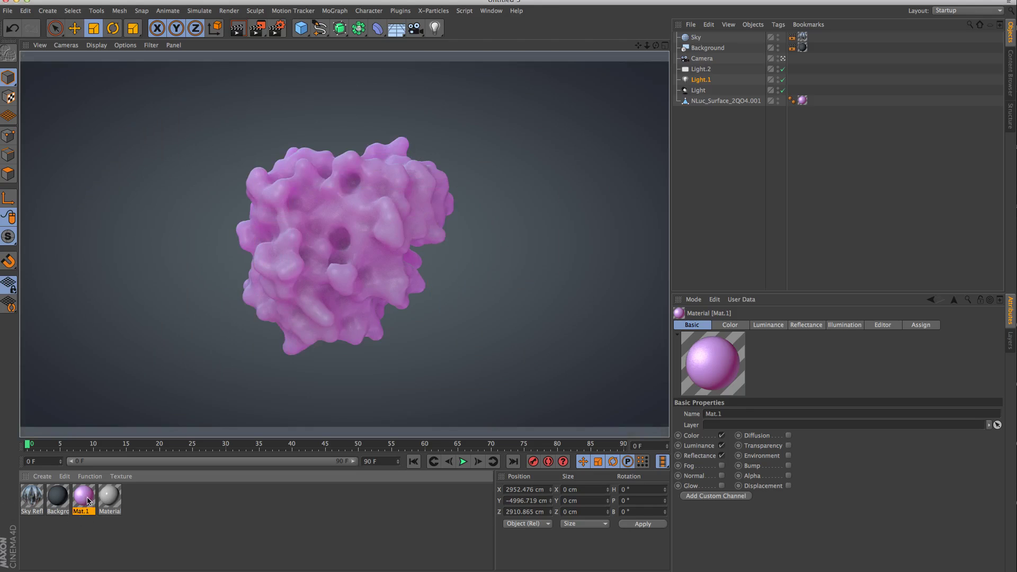
double_click(83, 500)
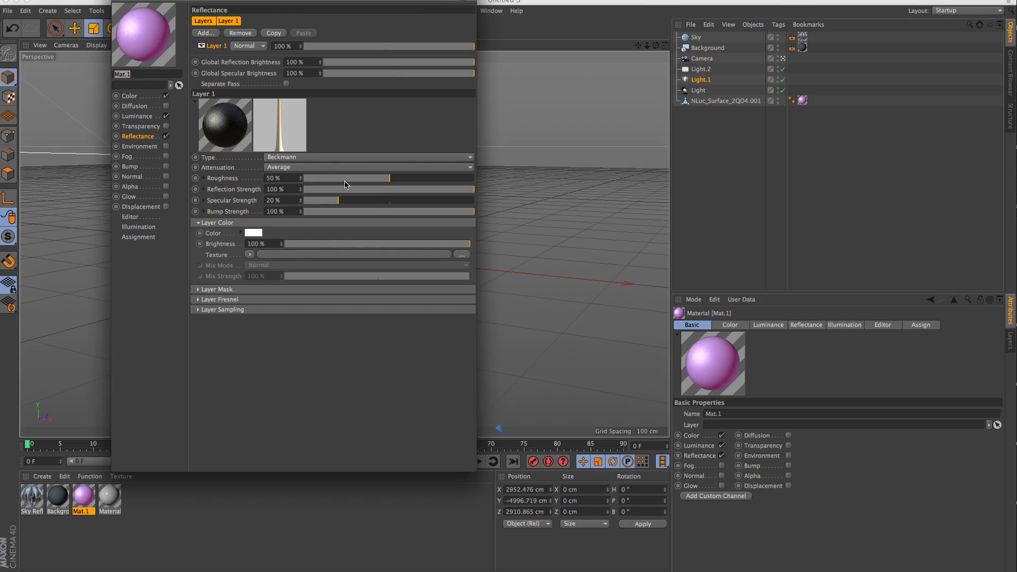
- Reset Layer 1 roughness to 0% and add a new Beckmann reflectance layer
left_click_drag(352, 179, 301, 178)
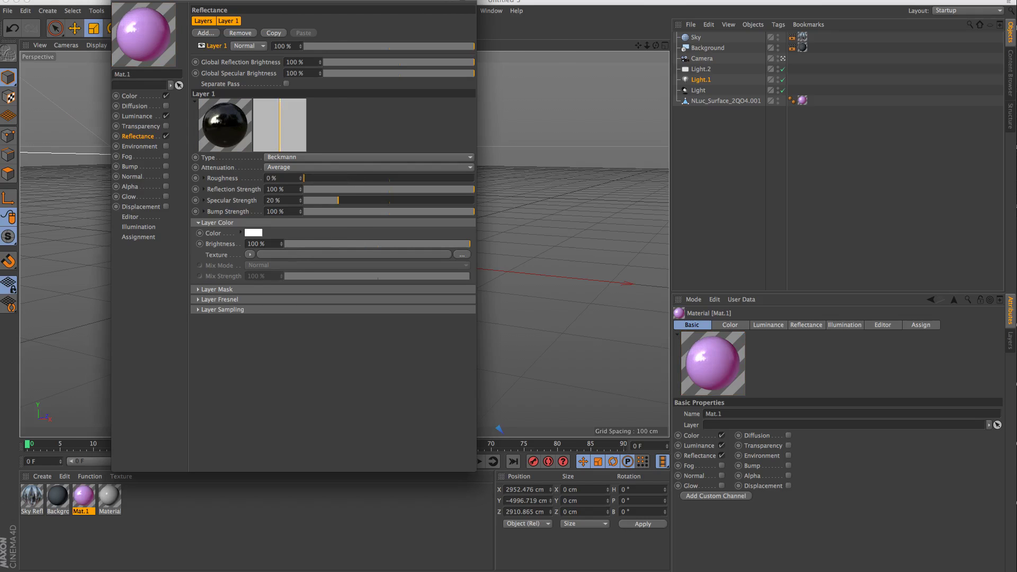
left_click_drag(234, 0, 413, 142)
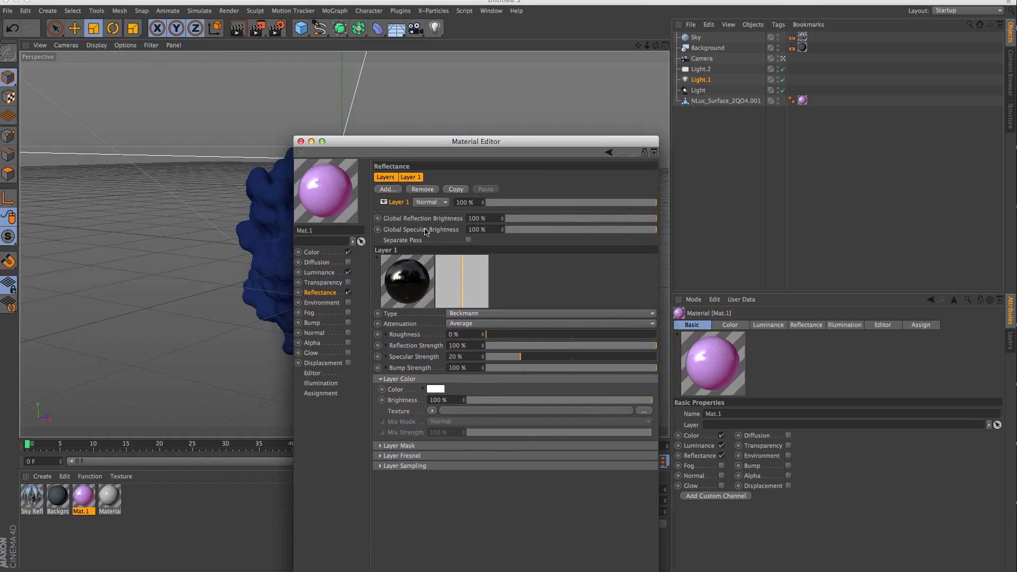
left_click(392, 190)
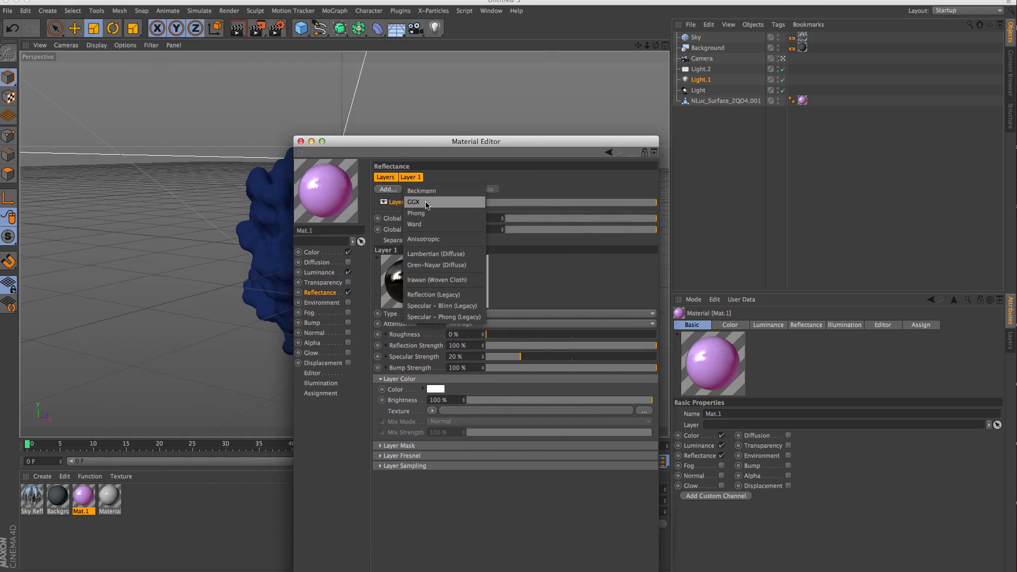
left_click(432, 192)
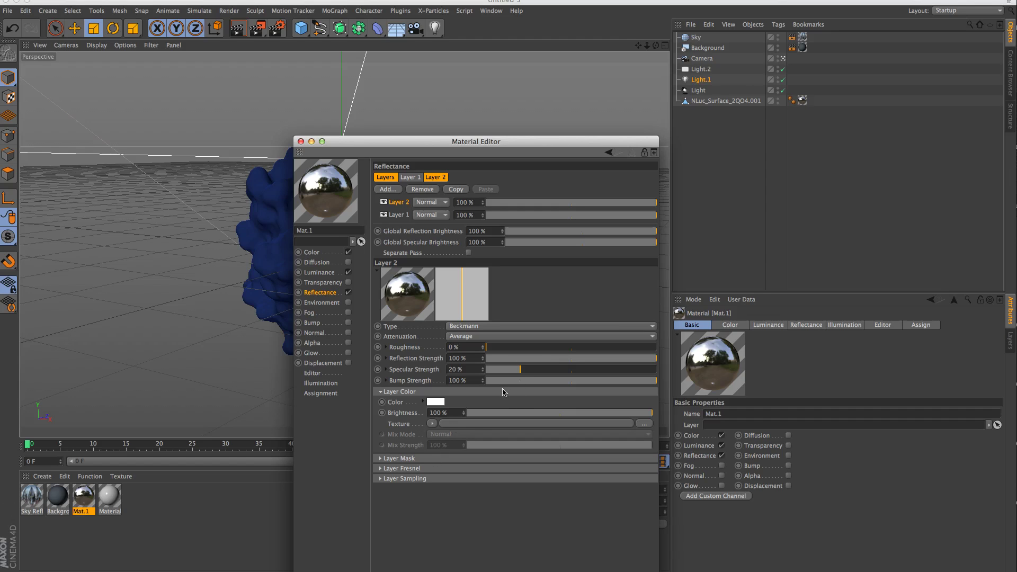
- Give Layer 2 32% roughness, 37% specular strength and 63% reflection strength
left_click(541, 347)
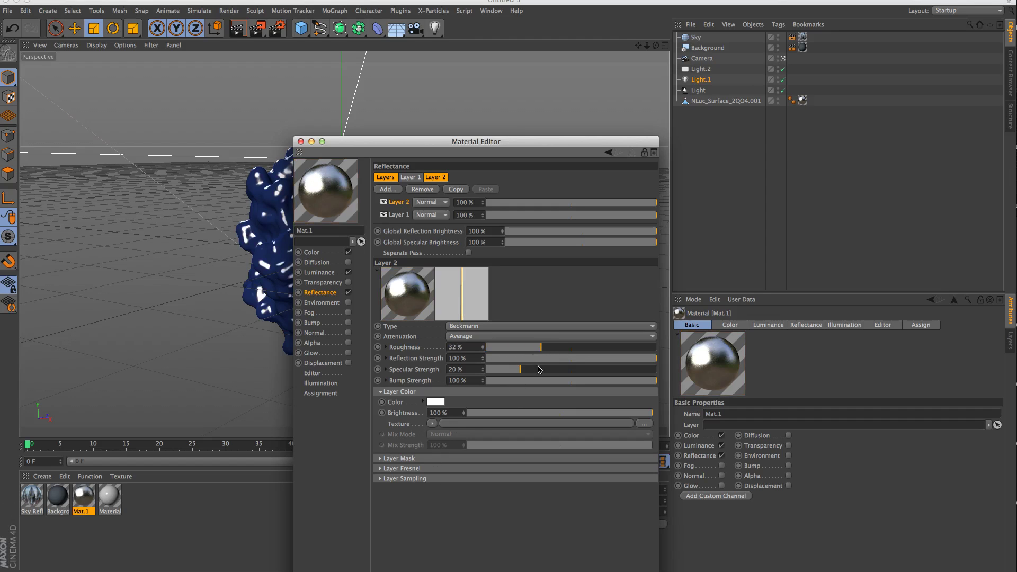
left_click(549, 369)
left_click_drag(623, 358, 594, 358)
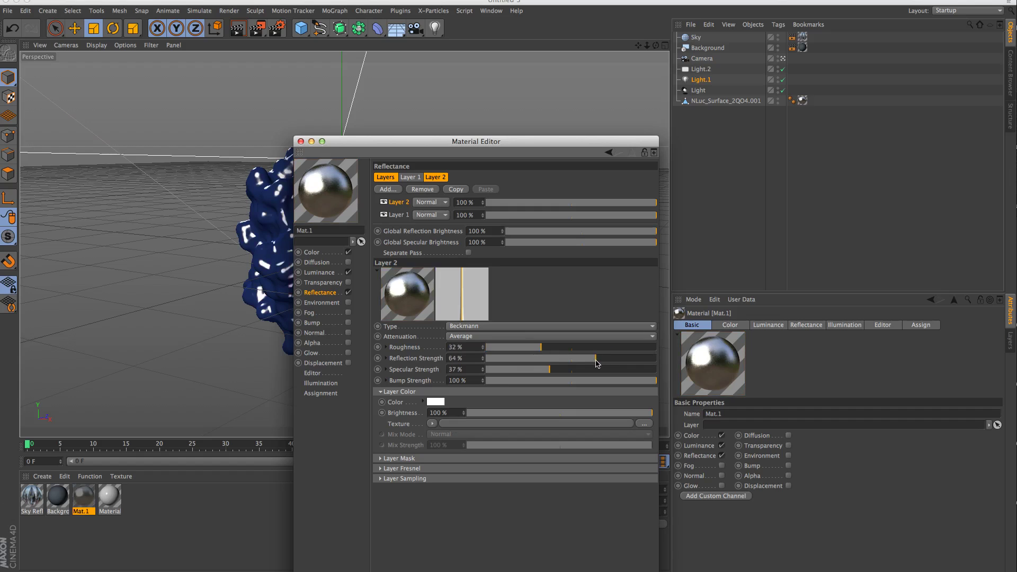
- Tint Layer 2's colour a light peach orange
left_click(436, 403)
left_click_drag(428, 372, 423, 371)
left_click(397, 377)
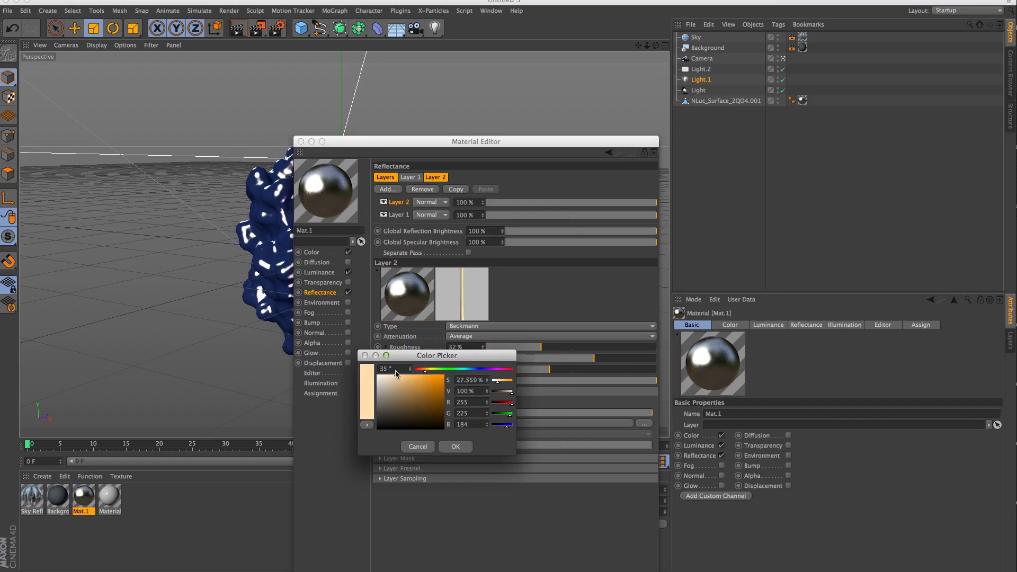
left_click(456, 446)
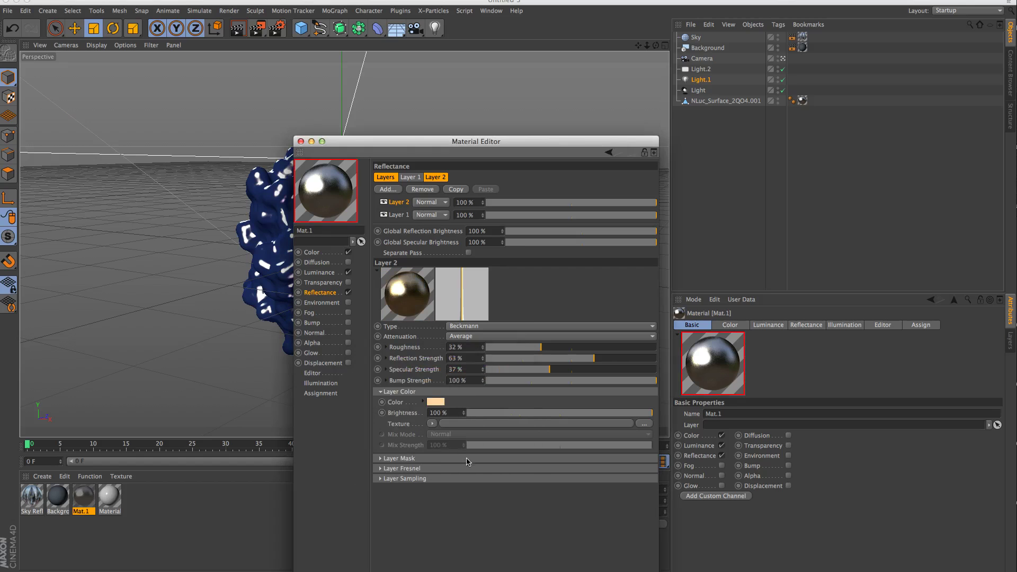
- Set Layer 2 to Add blending at 51% opacity, keeping Layer 1 at 100%
left_click(438, 203)
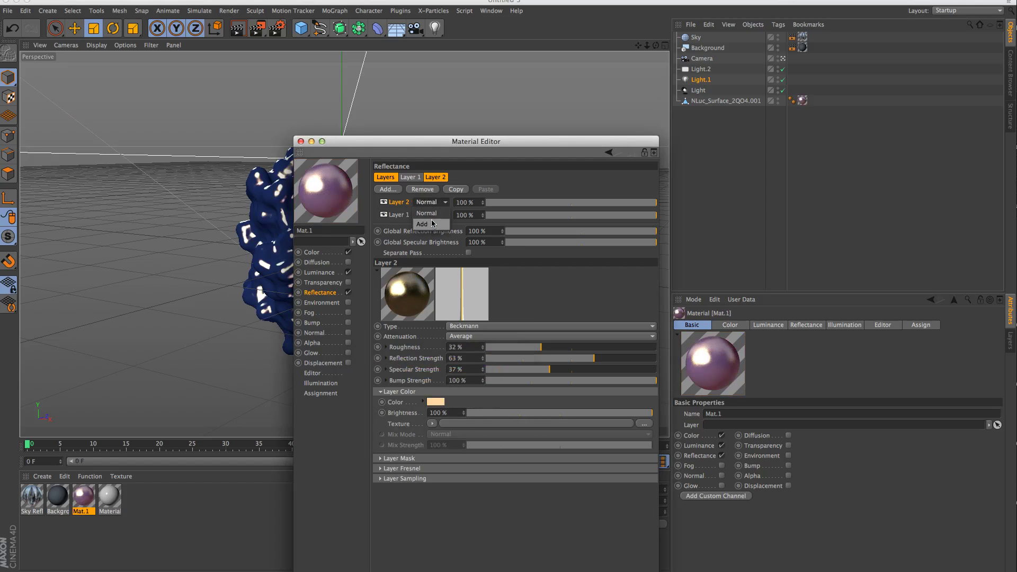
left_click(433, 229)
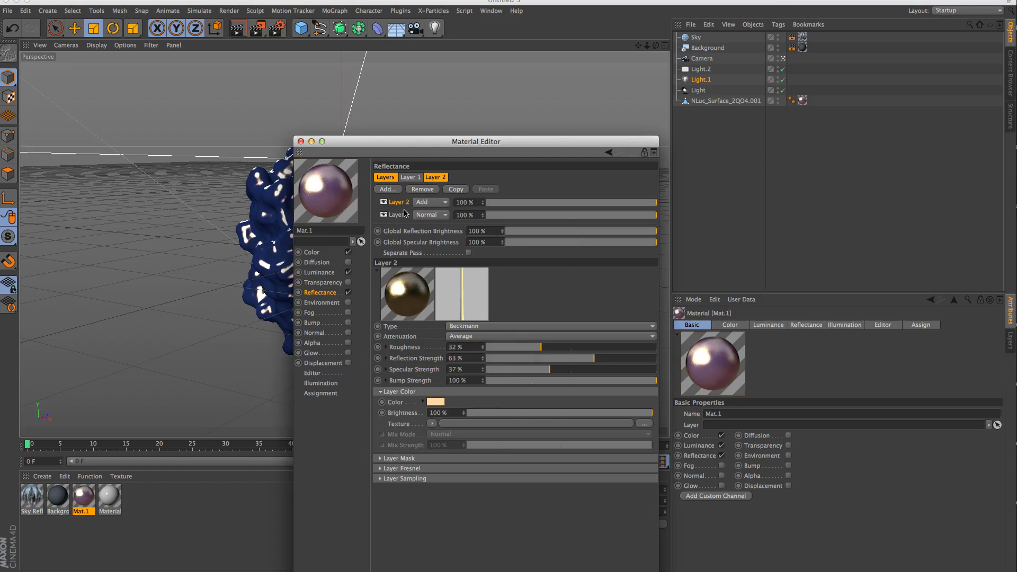
left_click(430, 203)
left_click(429, 214)
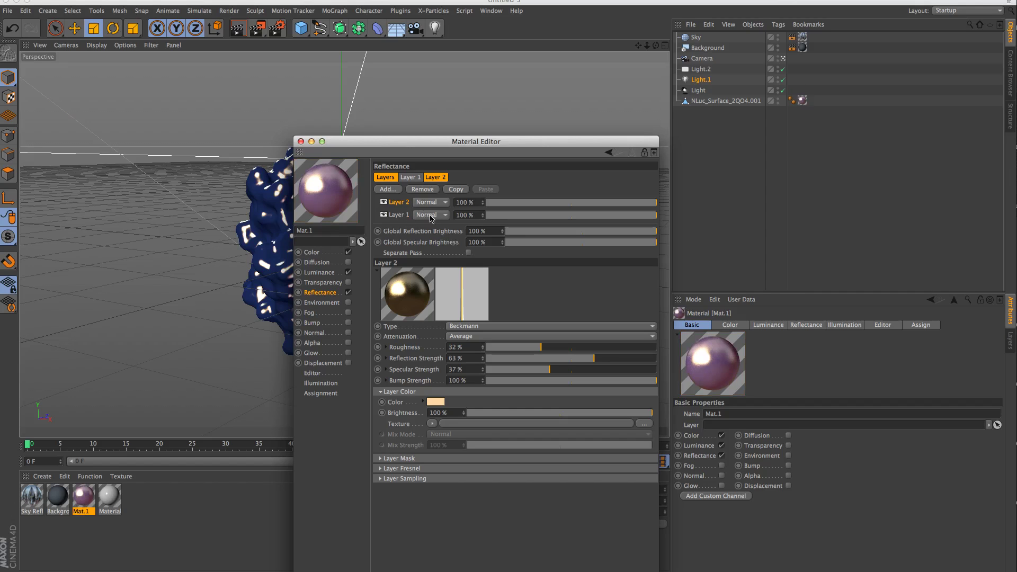
left_click_drag(511, 217, 421, 233)
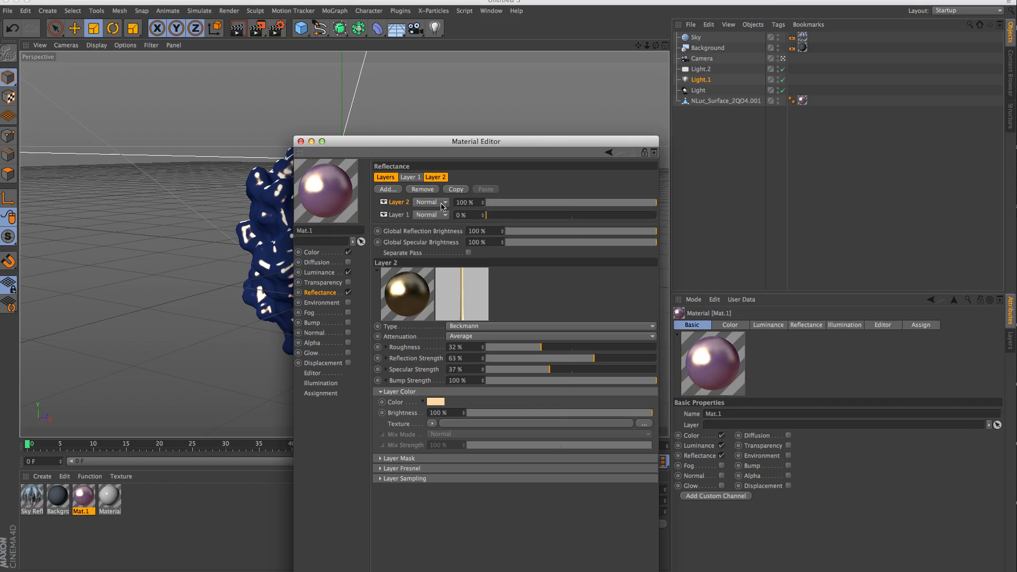
key("super+z")
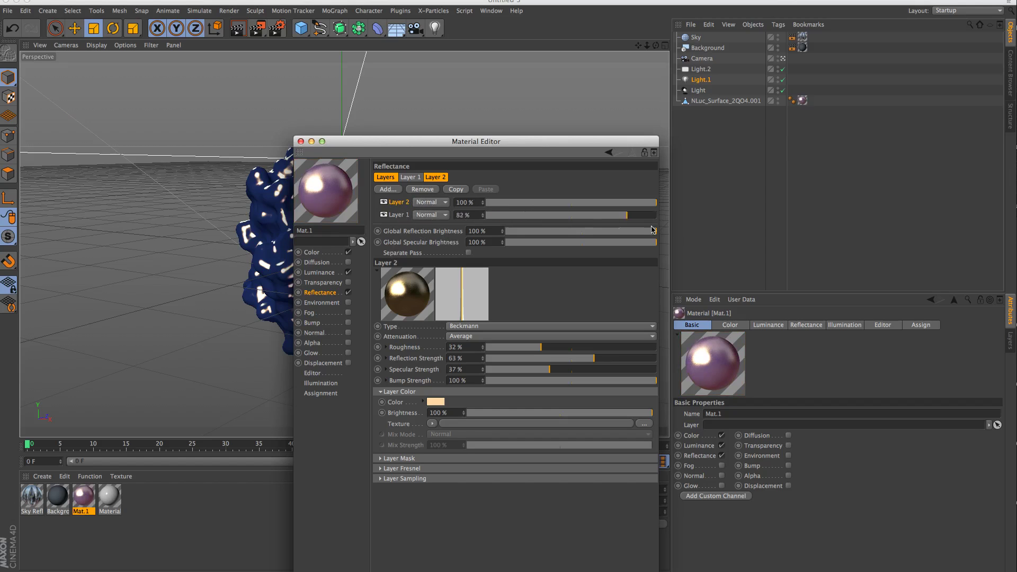
mouse_move(587, 205)
left_mouse_down()
mouse_move(560, 204)
mouse_move(586, 204)
left_mouse_up()
left_click(438, 202)
left_click(422, 224)
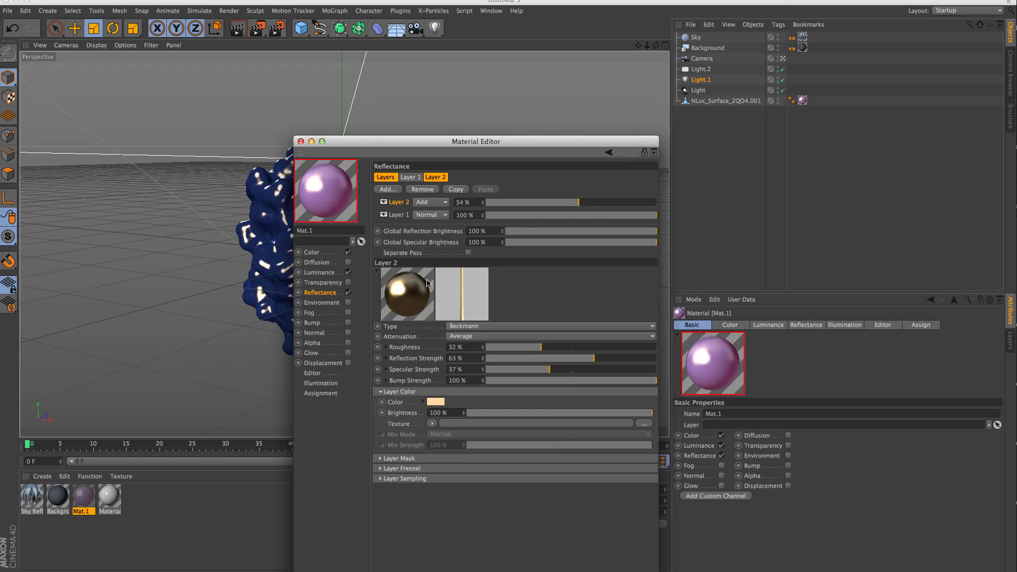
mouse_move(578, 203)
left_mouse_down()
mouse_move(644, 204)
mouse_move(561, 205)
left_mouse_up()
mouse_move(557, 210)
left_mouse_down()
mouse_move(572, 207)
mouse_move(563, 213)
left_mouse_up()
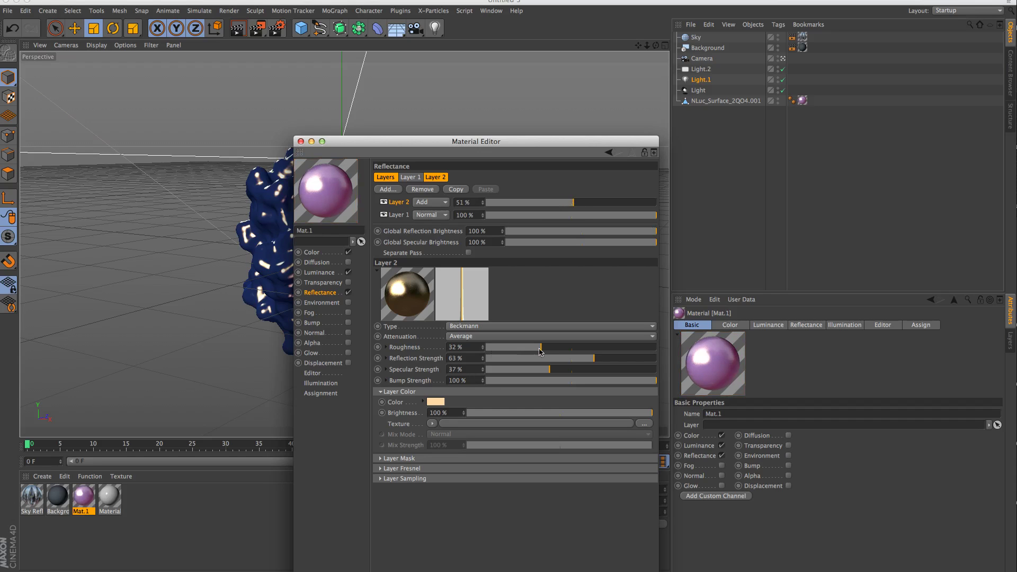
- Give Layer 2 a Conductor Fresnel with the Titanium Nitride preset, keeping its colour white
left_click(383, 468)
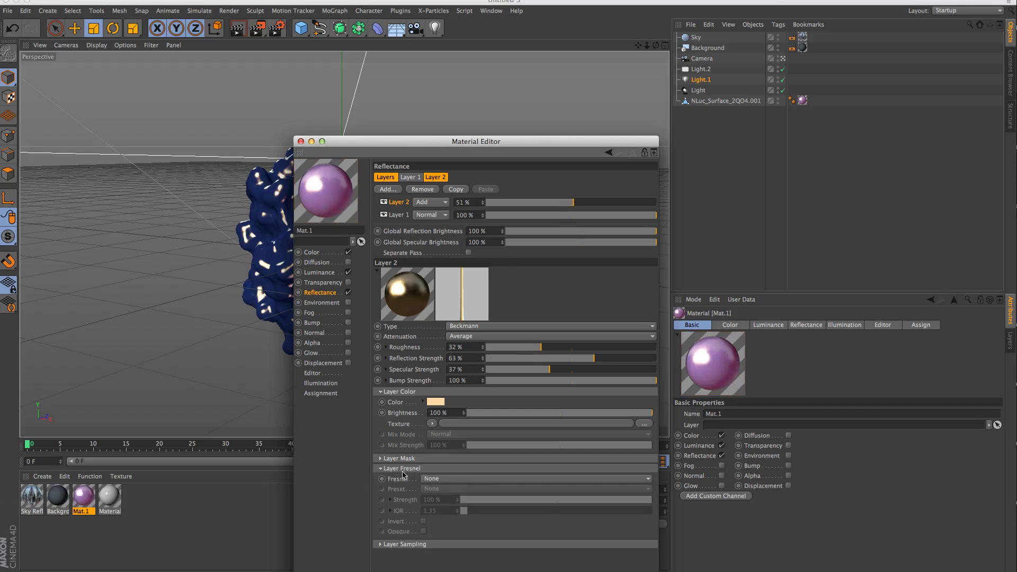
left_click(432, 478)
left_click(462, 499)
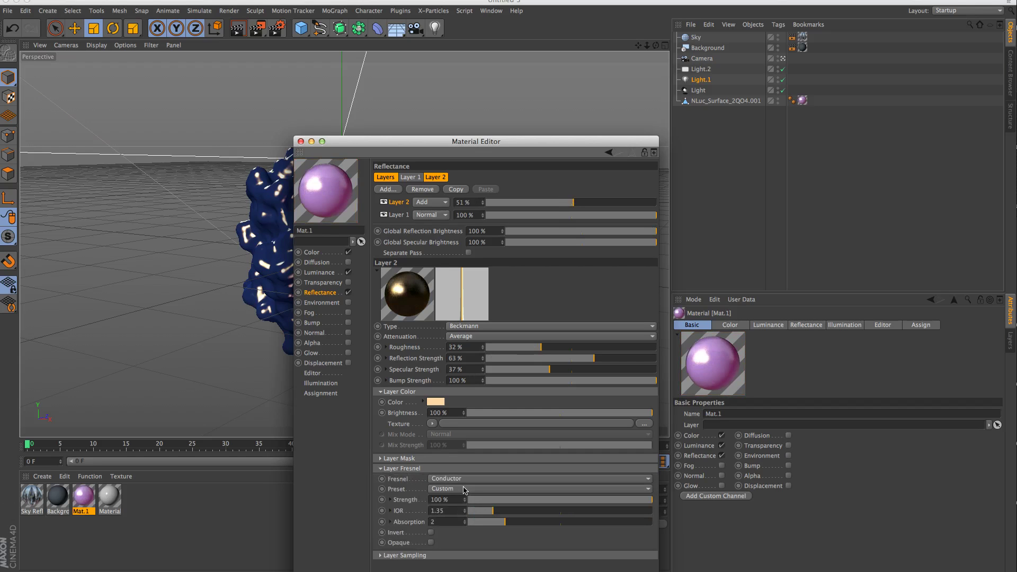
left_click(466, 489)
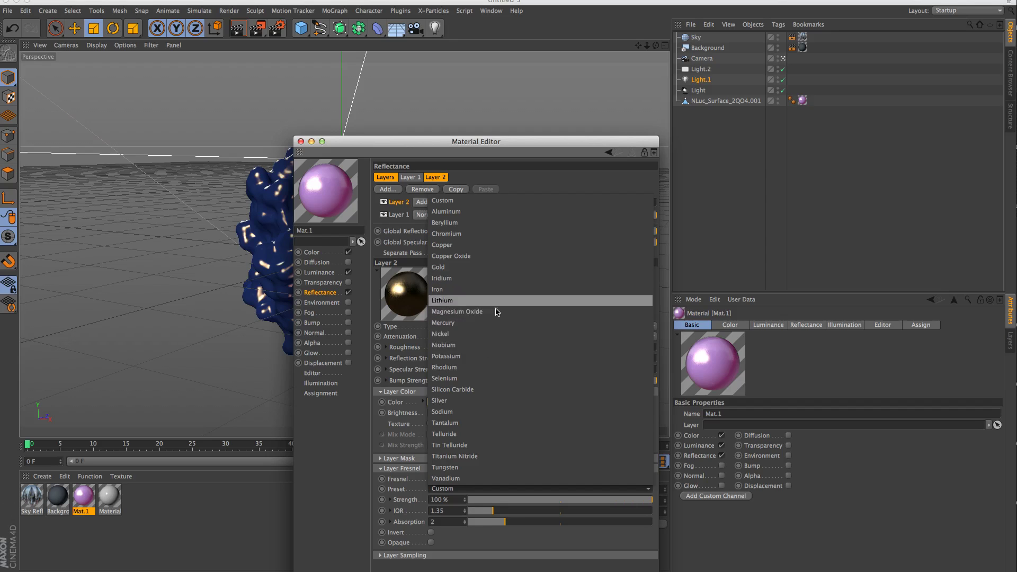
left_click(484, 457)
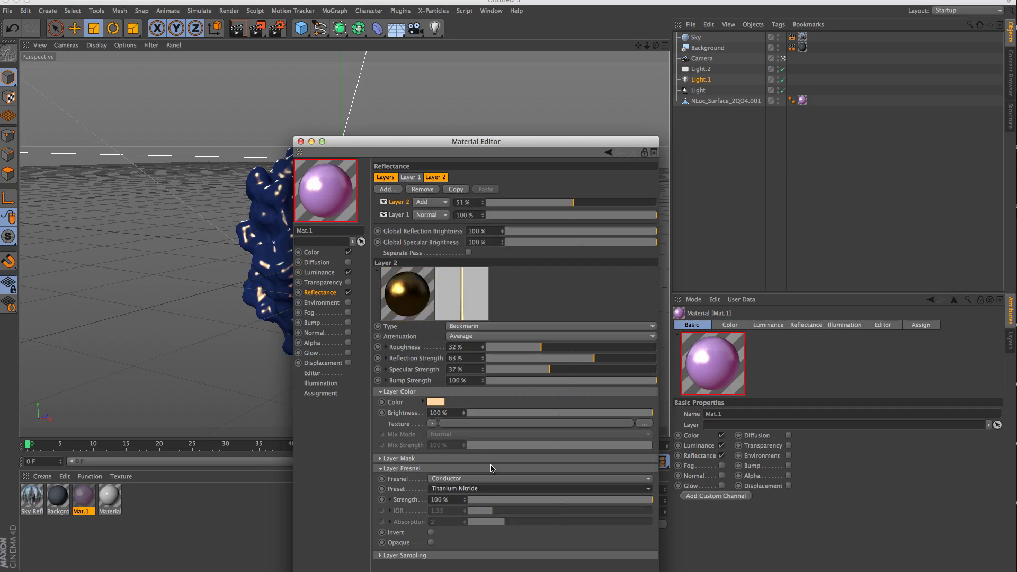
left_click(435, 402)
left_click(455, 450)
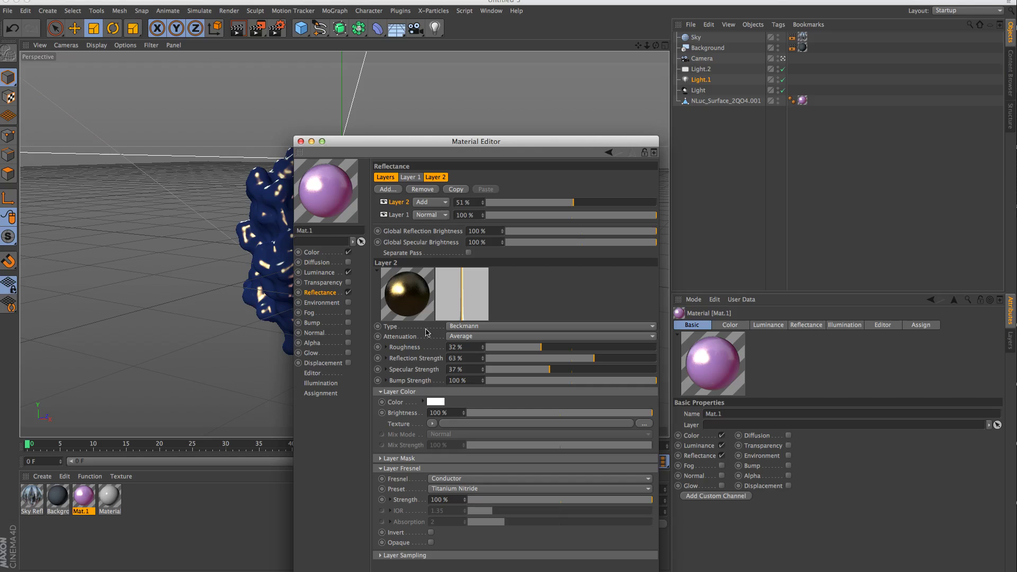
- Switch Layer 2's Fresnel preset to Custom and set its IOR to 1.53
left_click(443, 490)
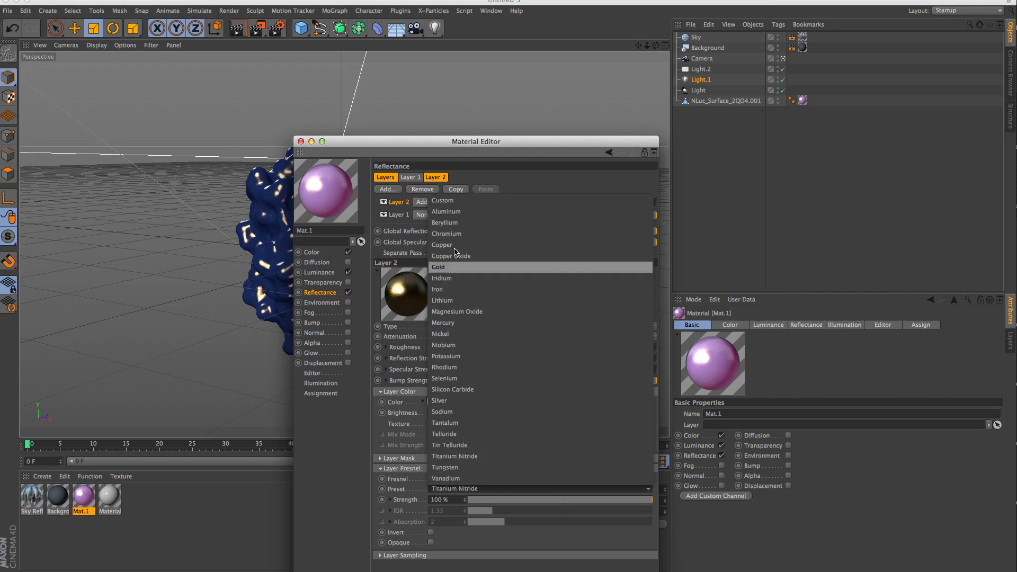
left_click(466, 203)
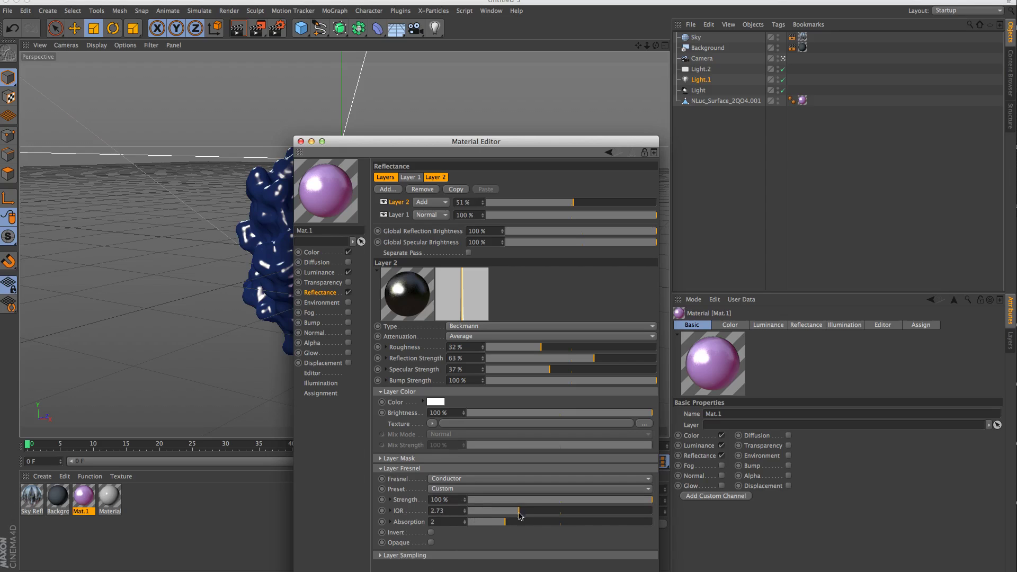
mouse_move(511, 513)
left_mouse_down()
mouse_move(551, 514)
mouse_move(496, 512)
left_mouse_up()
left_click_drag(506, 522, 626, 531)
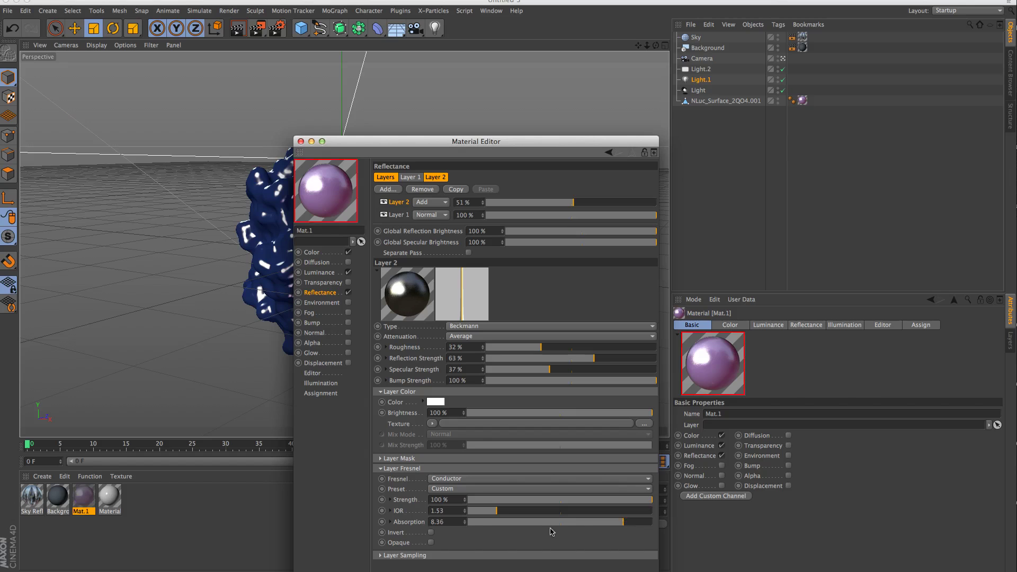
- Try red as Layer 2's colour, set absorption to 6.01, then restore white
left_click(435, 401)
left_click(472, 444)
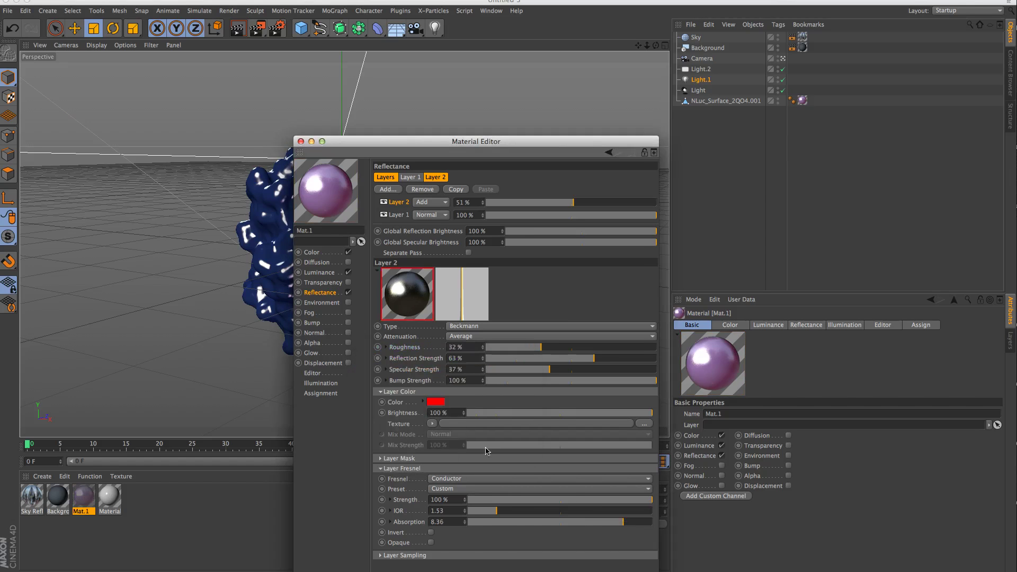
mouse_move(623, 523)
left_mouse_down()
mouse_move(500, 523)
mouse_move(603, 524)
left_mouse_up()
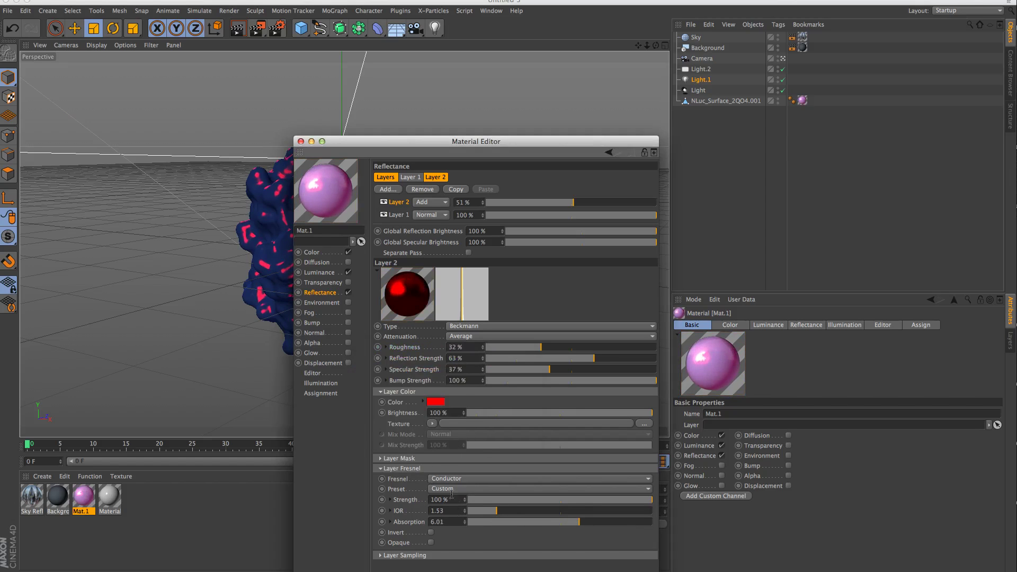
left_click(435, 402)
left_click(367, 371)
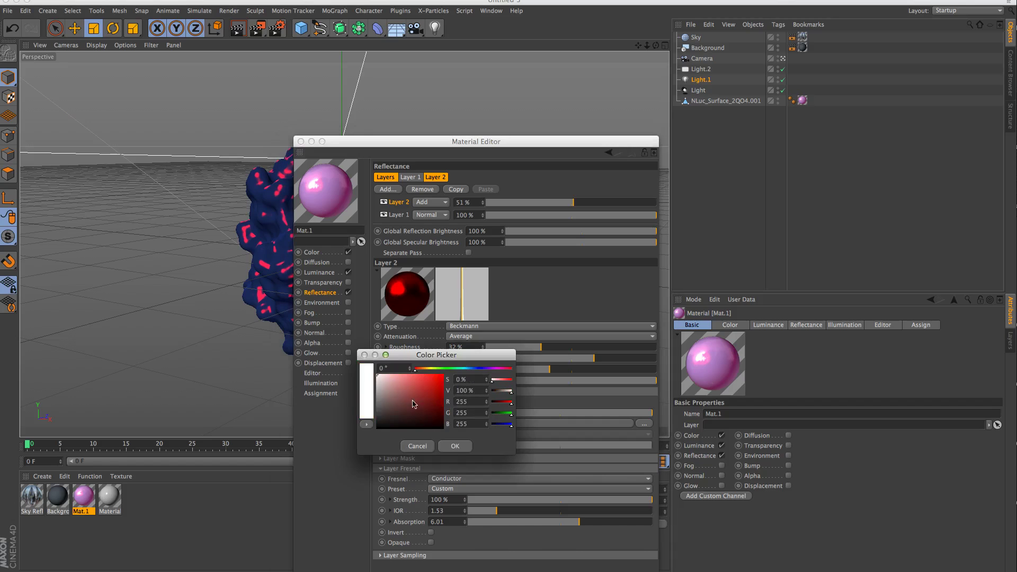
left_click(470, 444)
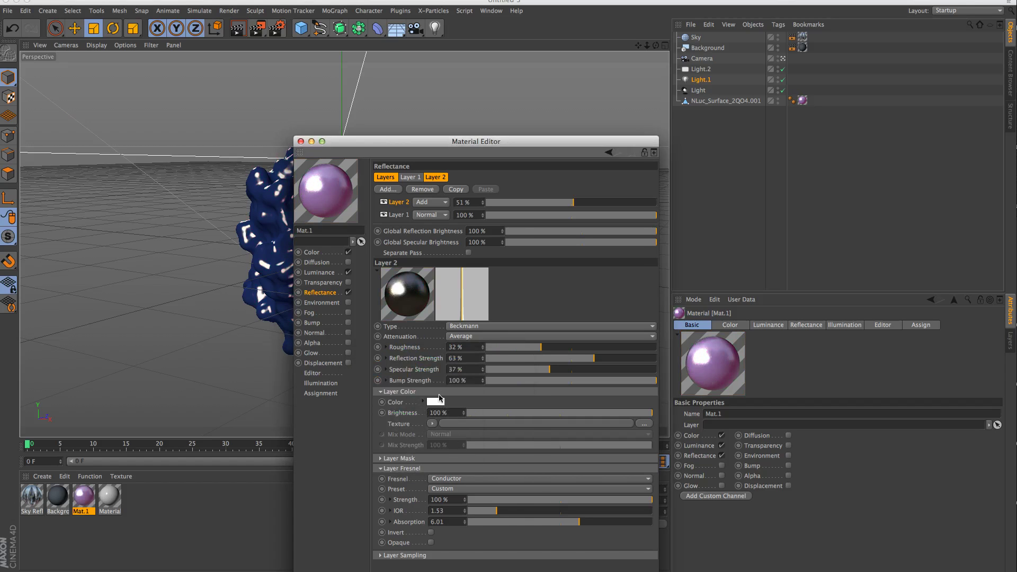
- Reapply the Titanium Nitride preset to Layer 2 at 65% Fresnel strength
left_click(460, 489)
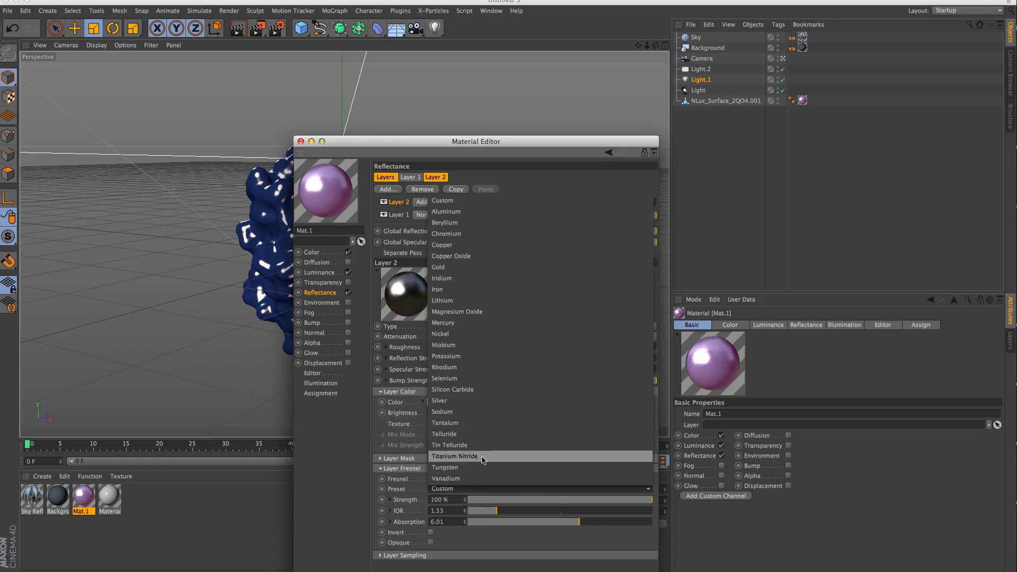
left_click(454, 422)
left_click(603, 500)
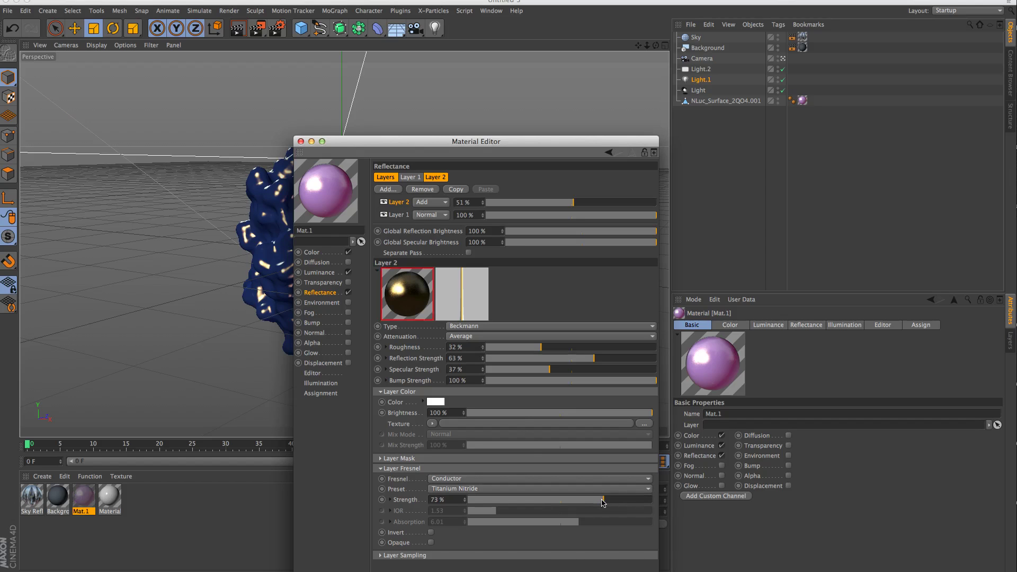
left_click(588, 500)
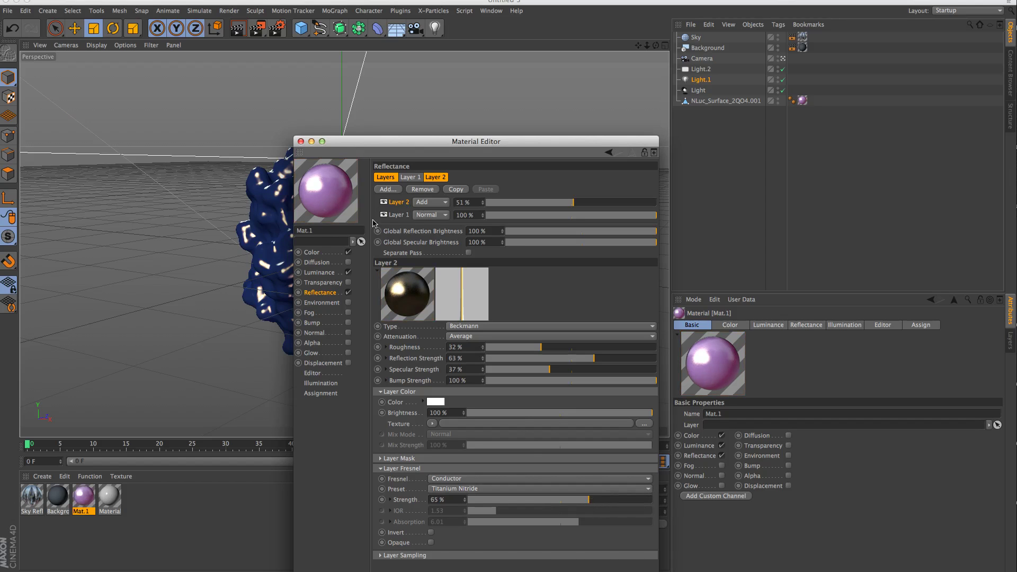
- Set Layer 2 roughness to 55% and its colour brightness to about 80%
left_click(587, 351)
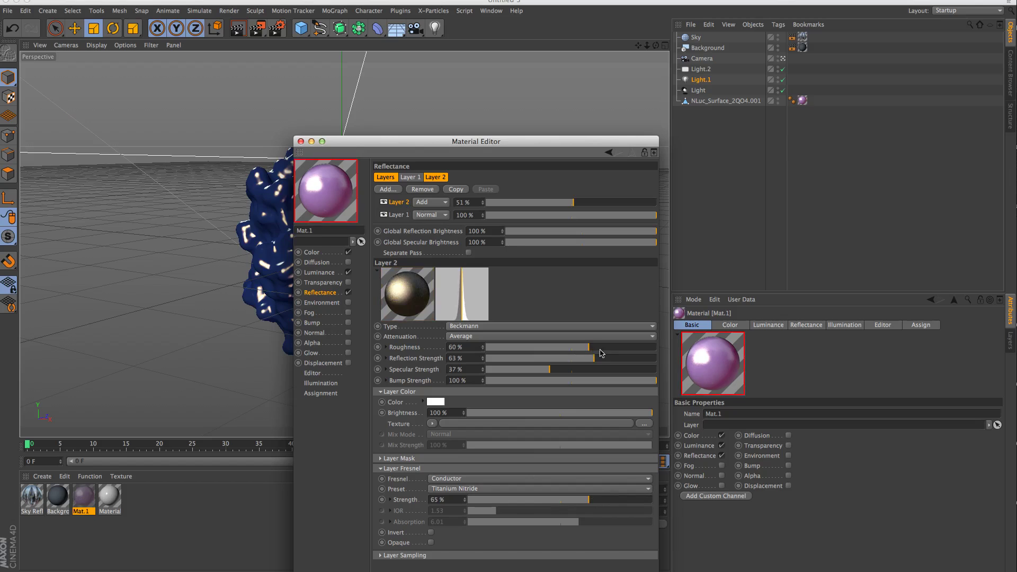
left_click(581, 349)
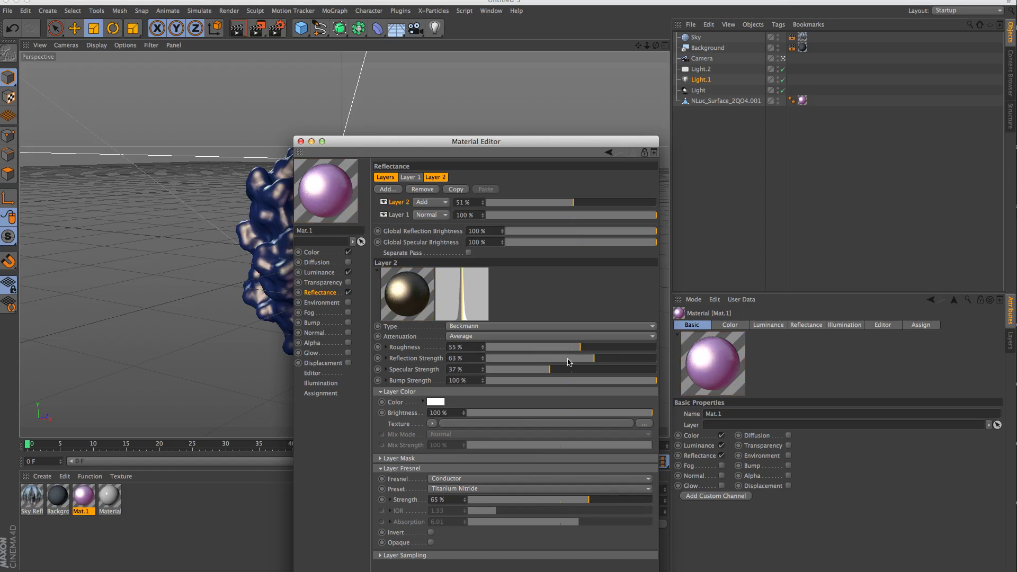
left_click(598, 413)
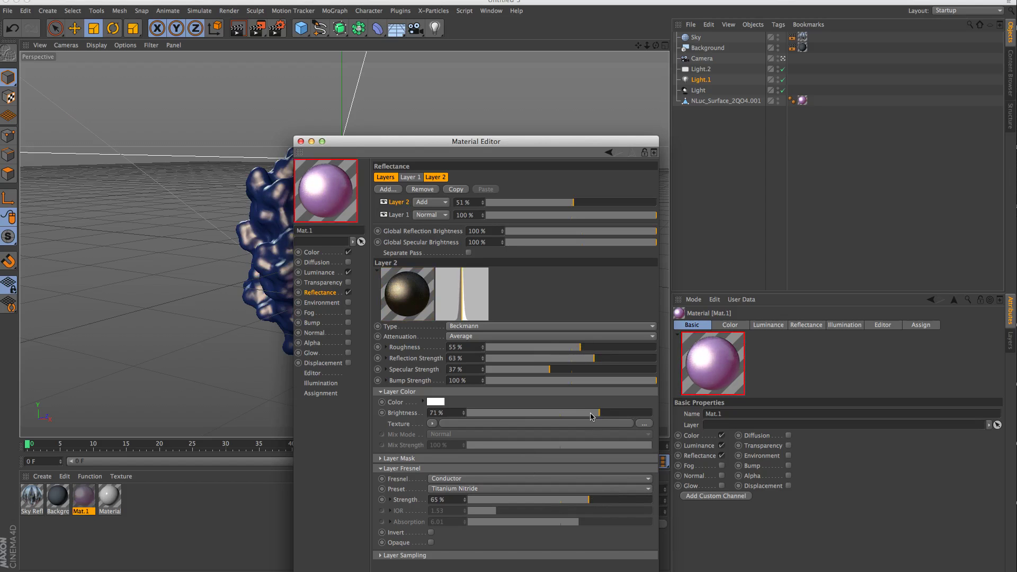
left_click(610, 413)
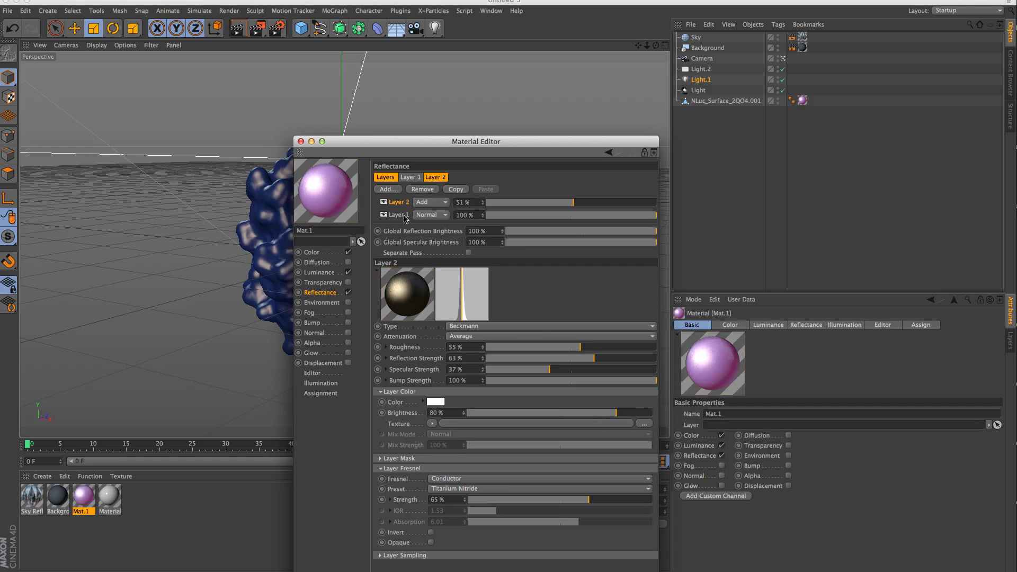
left_click(410, 177)
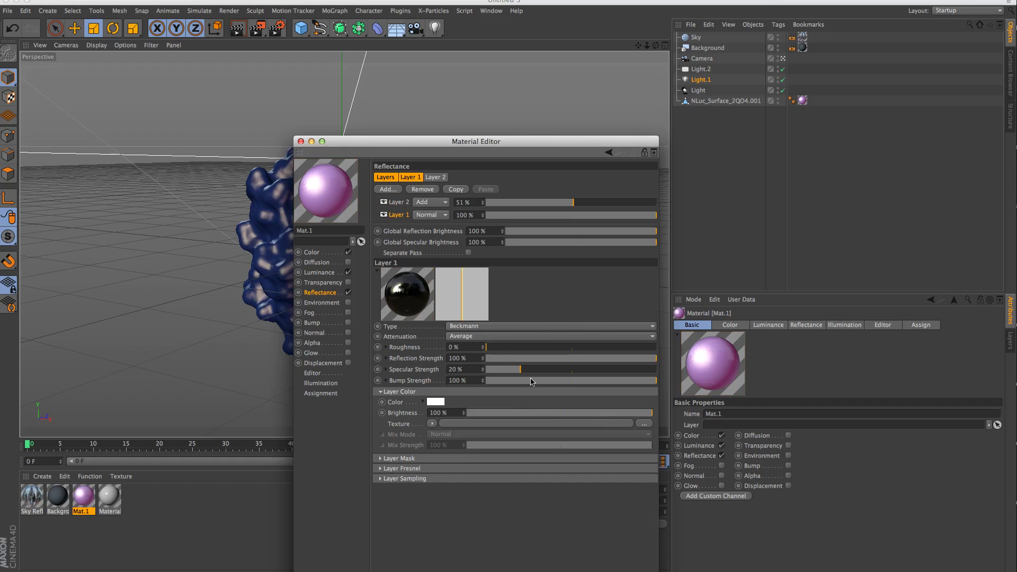
- Close the Material Editor to preview the glossy pink render, then reopen Mat.1
left_click(300, 141)
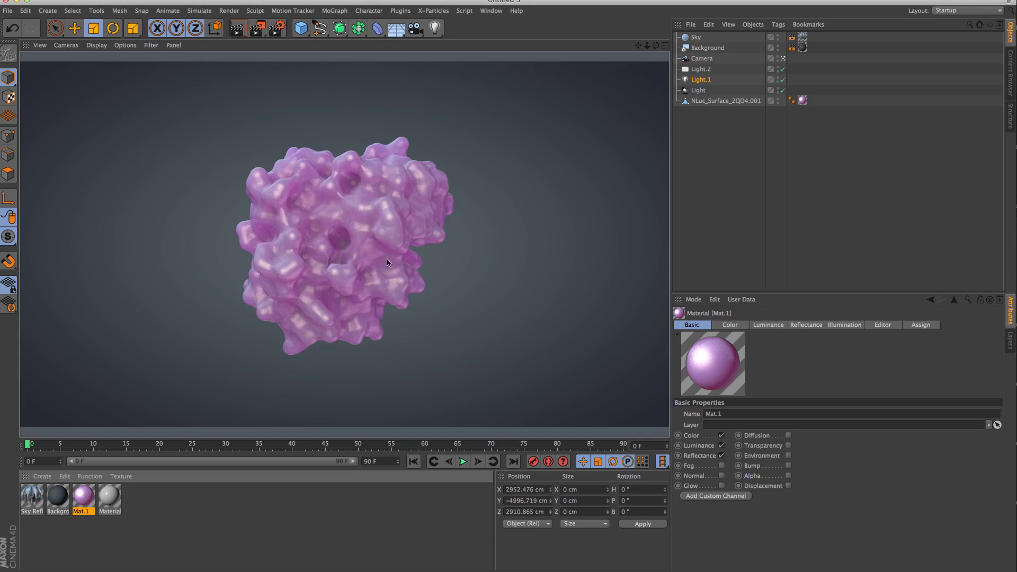
double_click(85, 498)
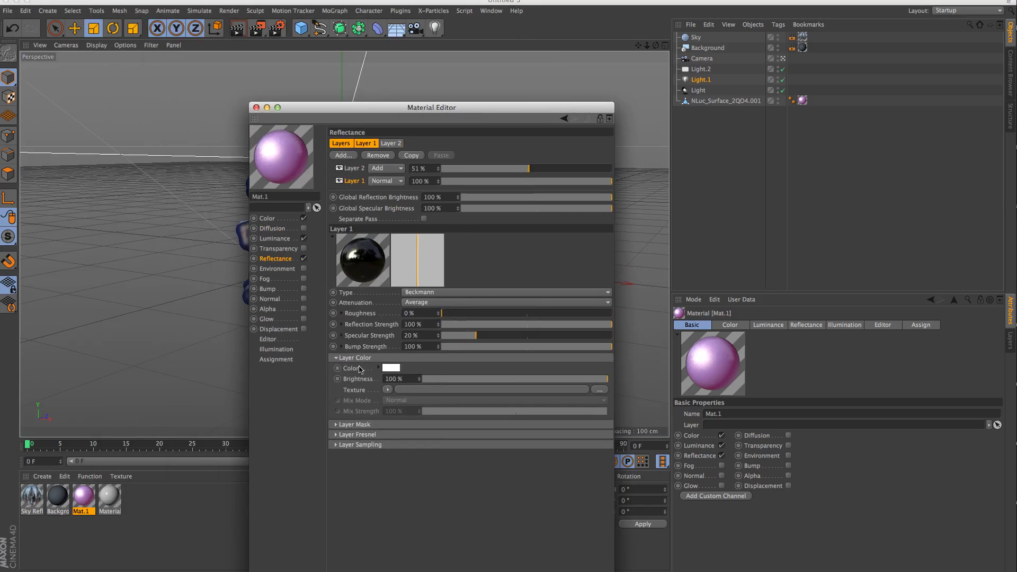
- Set Layer 2's blend amount to 33% and tint Layer 1's colour a saturated orange
left_click(487, 168)
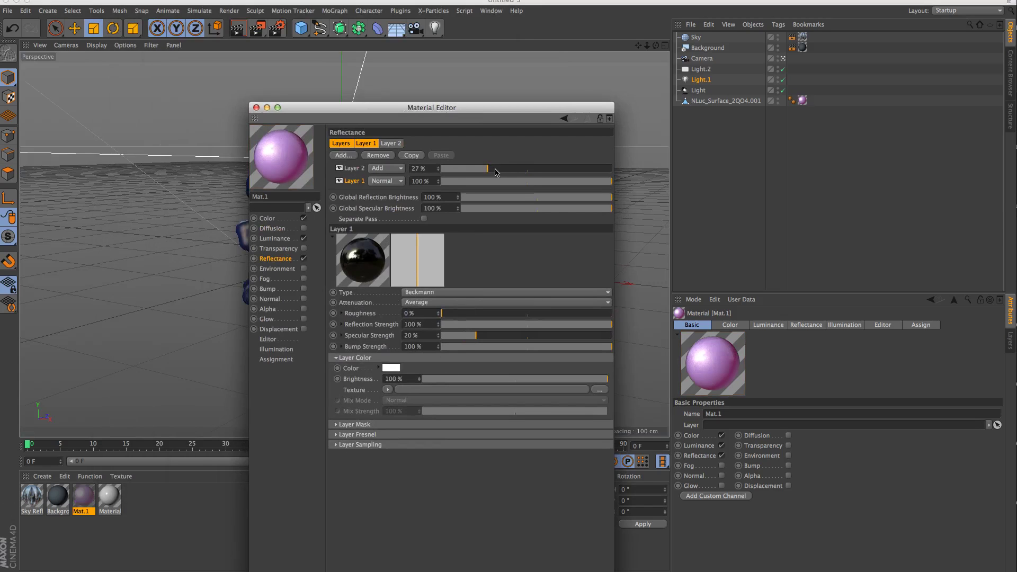
left_click(499, 169)
left_click(391, 368)
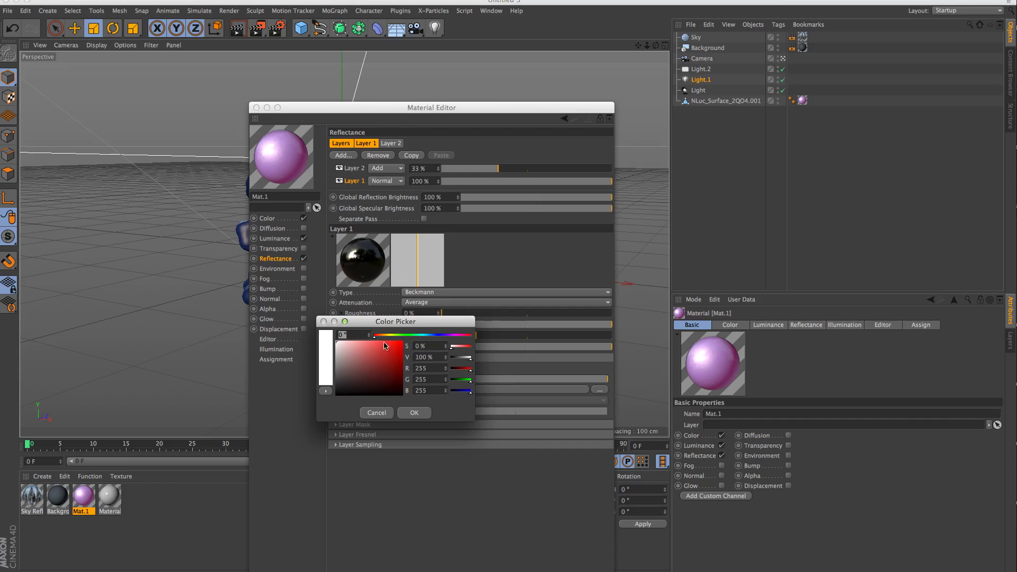
left_click(385, 336)
left_click(392, 343)
left_click(415, 413)
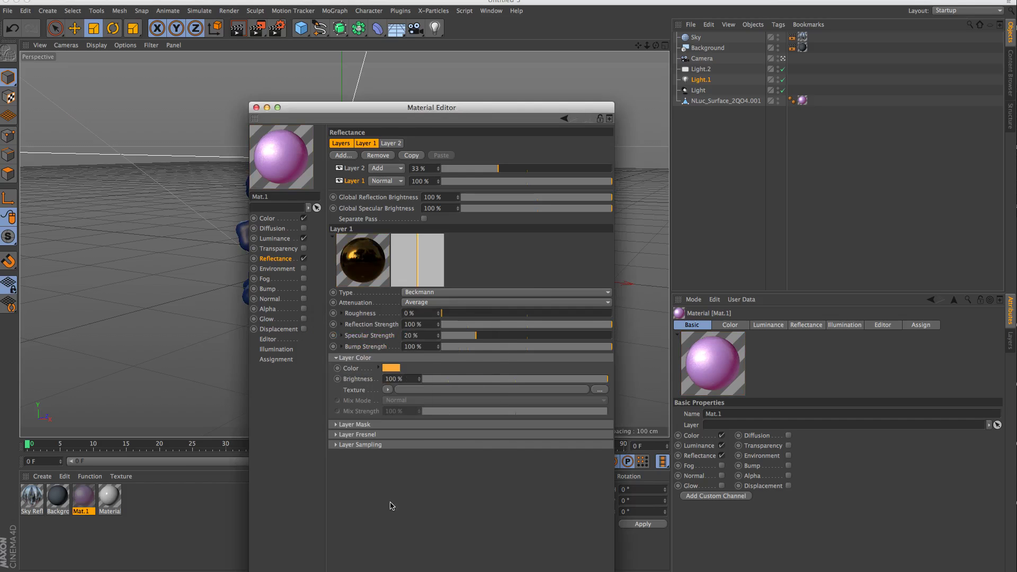
- Render the molecule to preview the pink pearly look, then reopen Mat.1 for editing
left_click(255, 108)
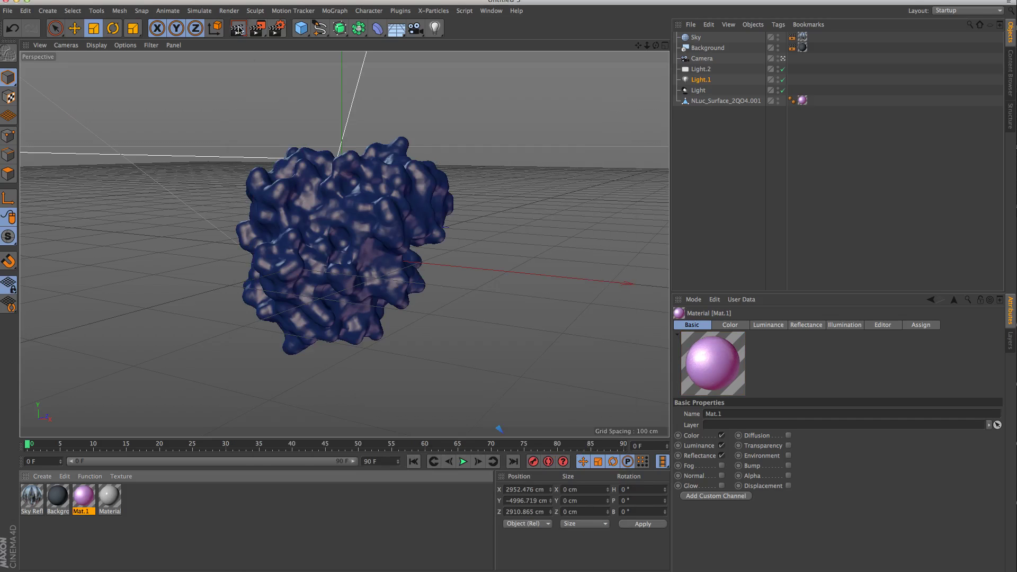
key("super+r")
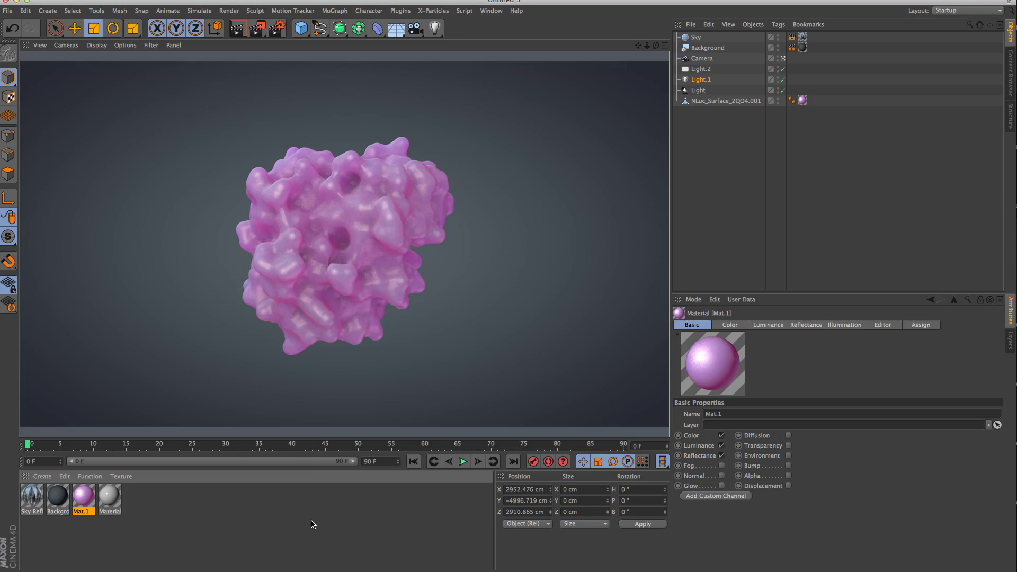
double_click(87, 503)
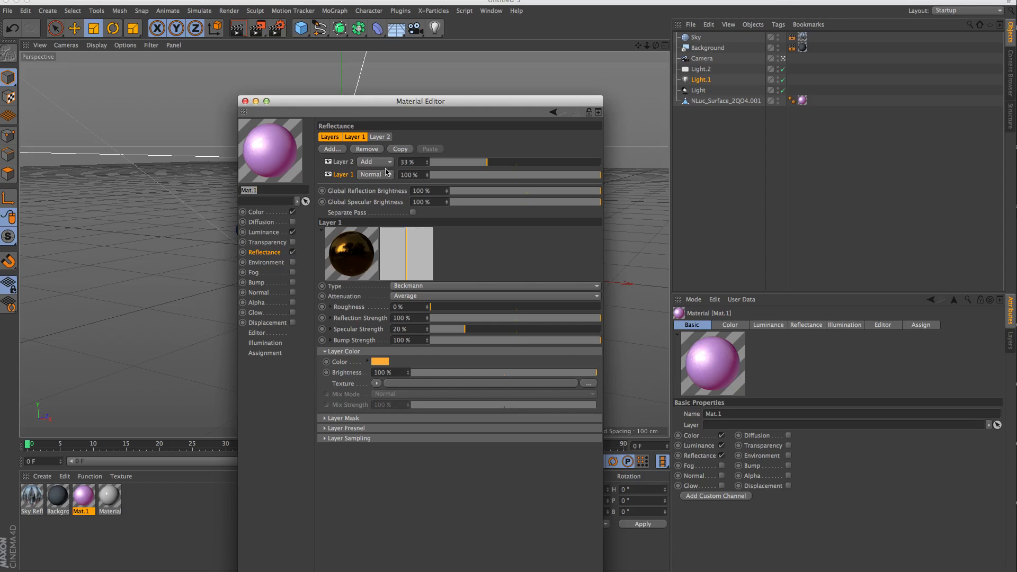
- Move the Mat.1 Material Editor window slightly upward
left_click_drag(391, 105, 387, 82)
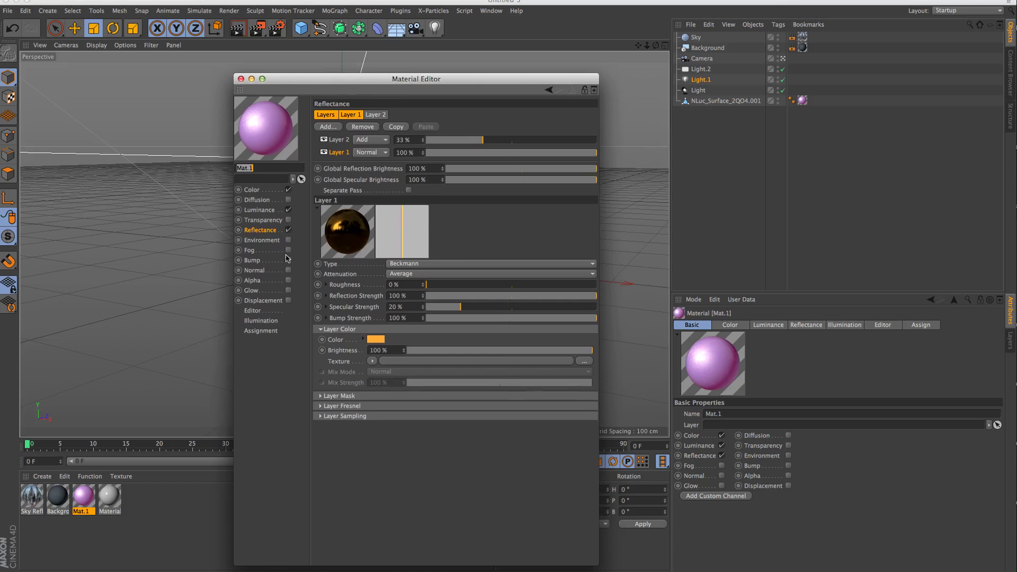